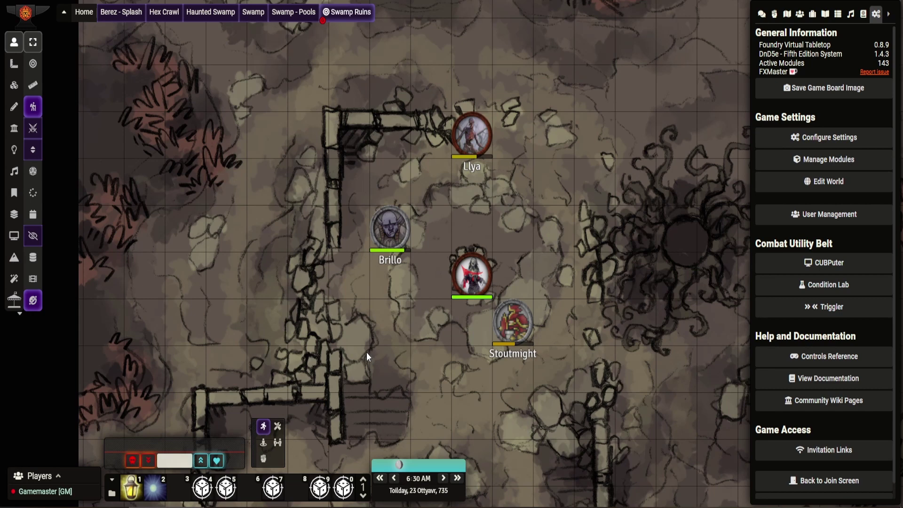
Open the Simple Calendar module's calendar configuration, filtering the game settings by "sim"
left_click(826, 137)
left_click(164, 59)
type("sim")
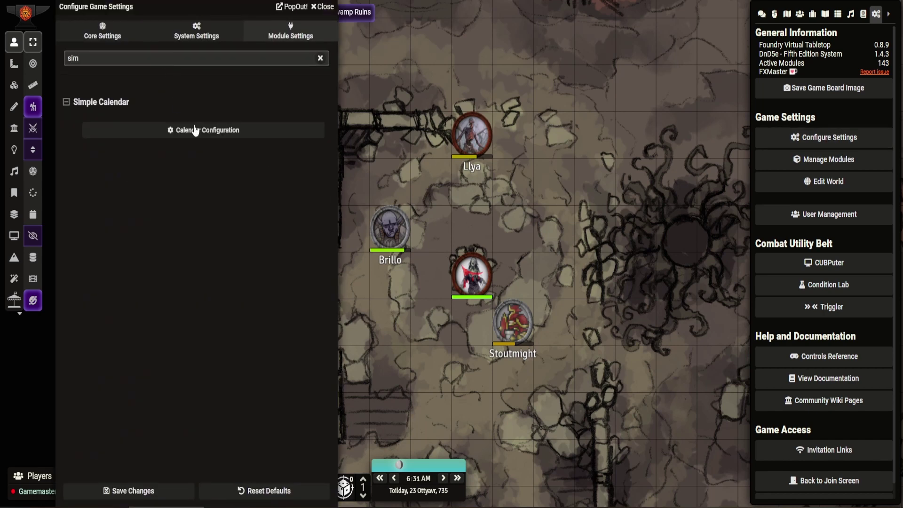
left_click(195, 130)
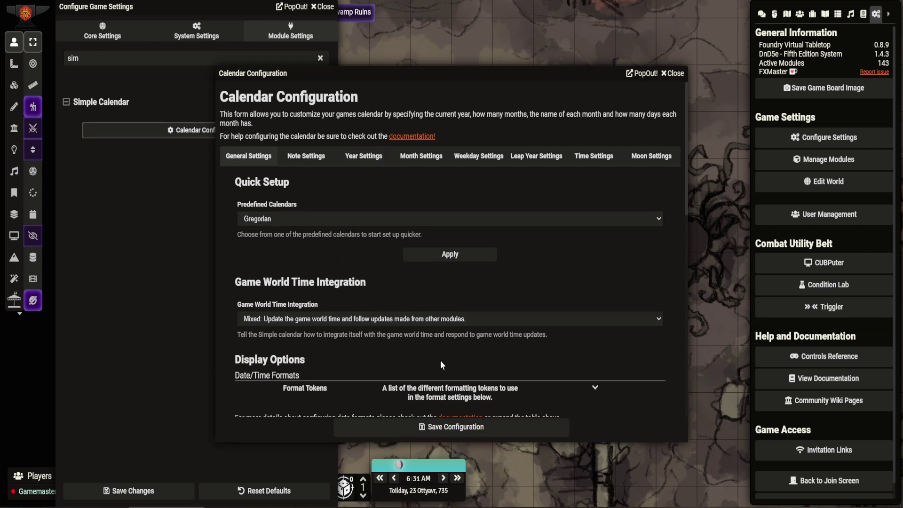
Review the available predefined calendars and the Game World Time Integration options without changing either selection
left_click(301, 220)
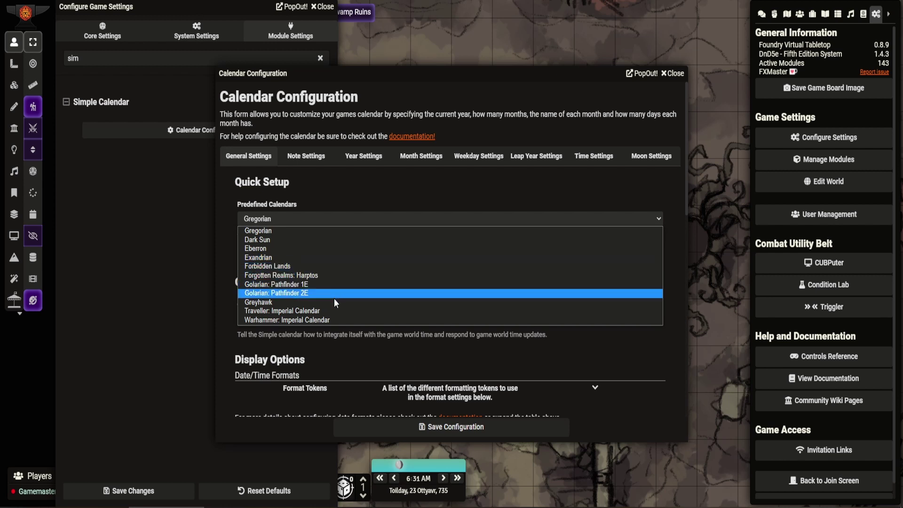
left_click(333, 345)
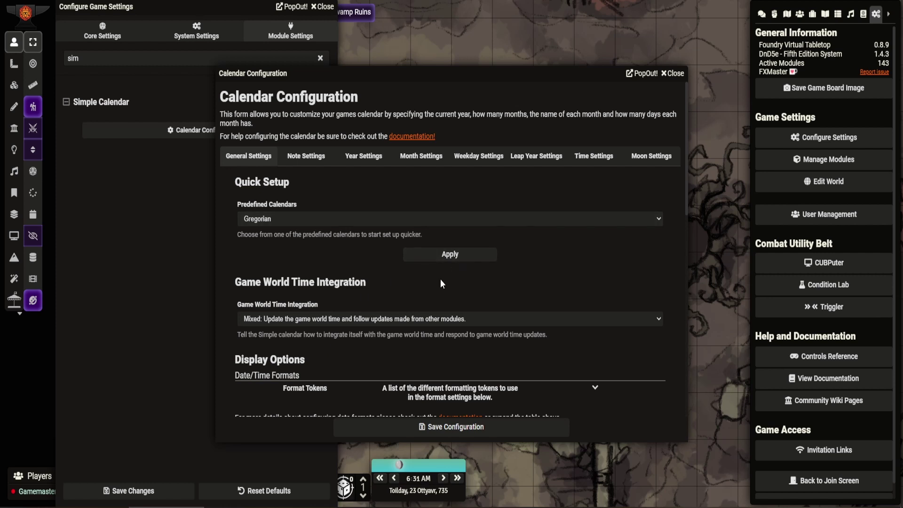
left_click(362, 320)
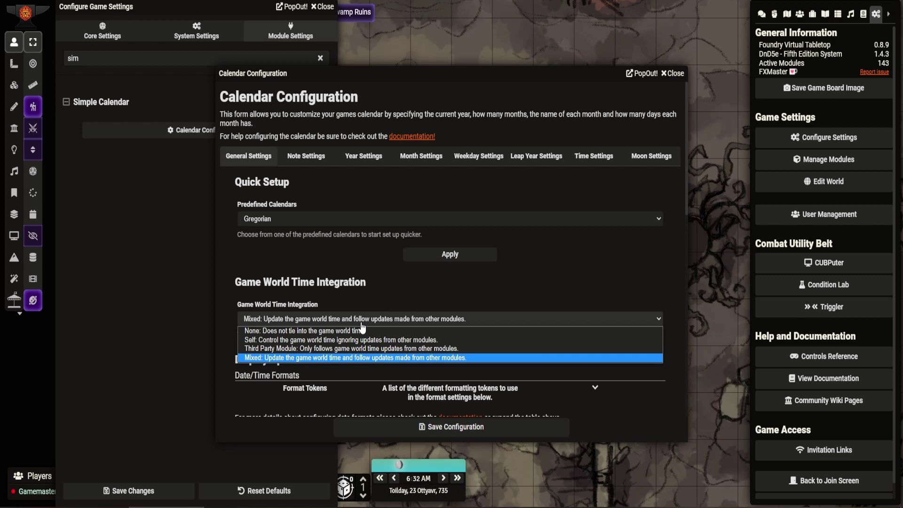
left_click(361, 324)
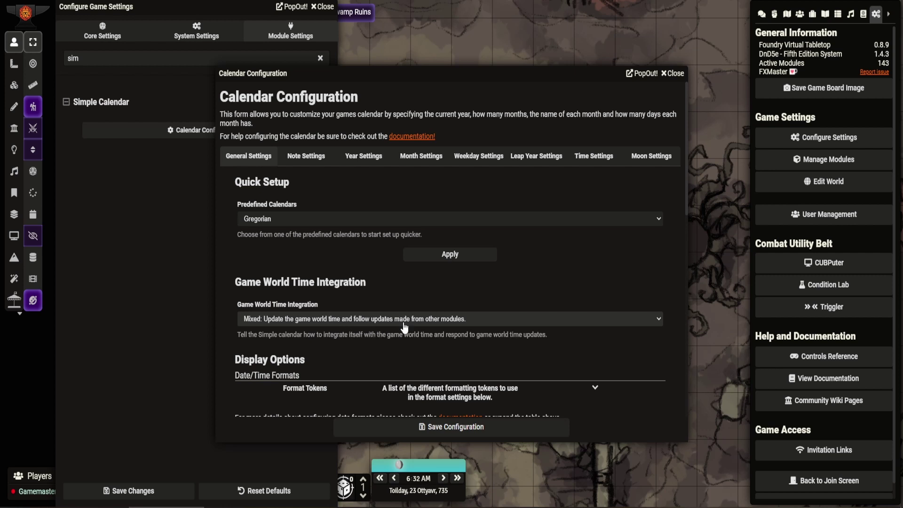
left_click(428, 322)
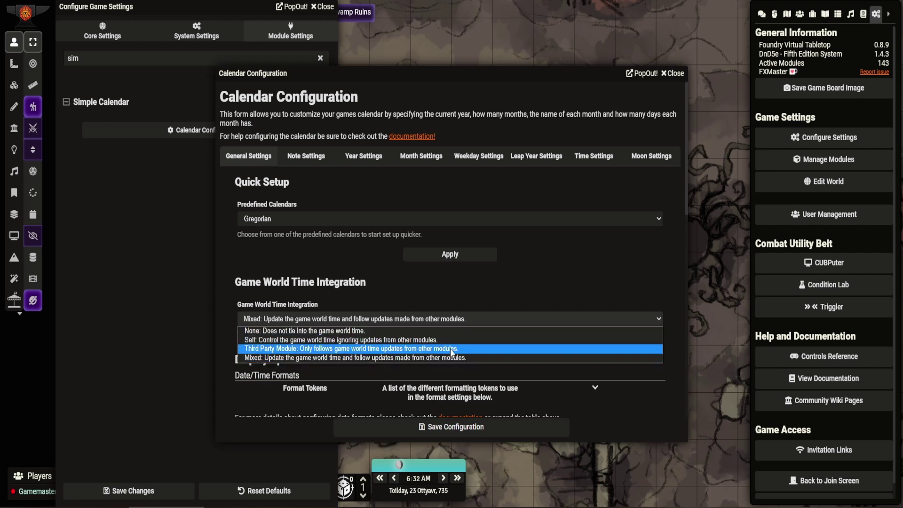
left_click(415, 321)
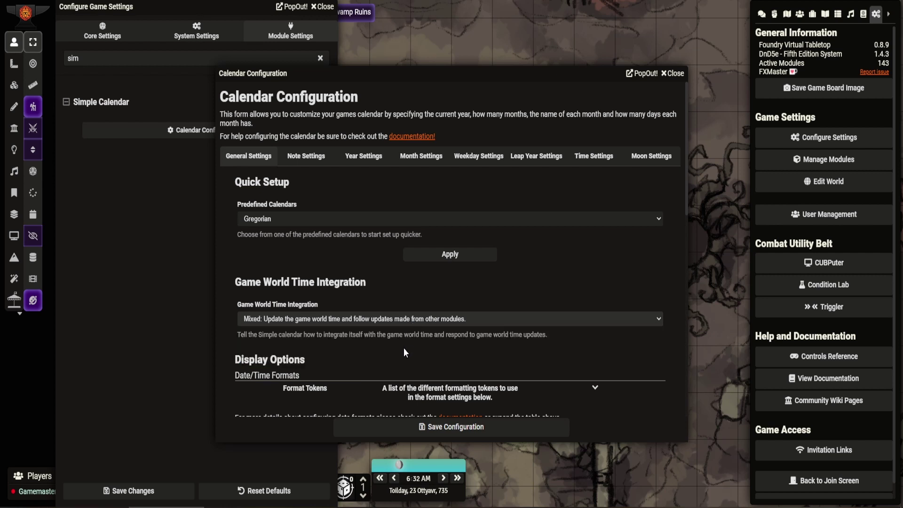
Expand the Format Tokens table in the display options and read through its date and time tokens
scroll(403, 348, "down", 3)
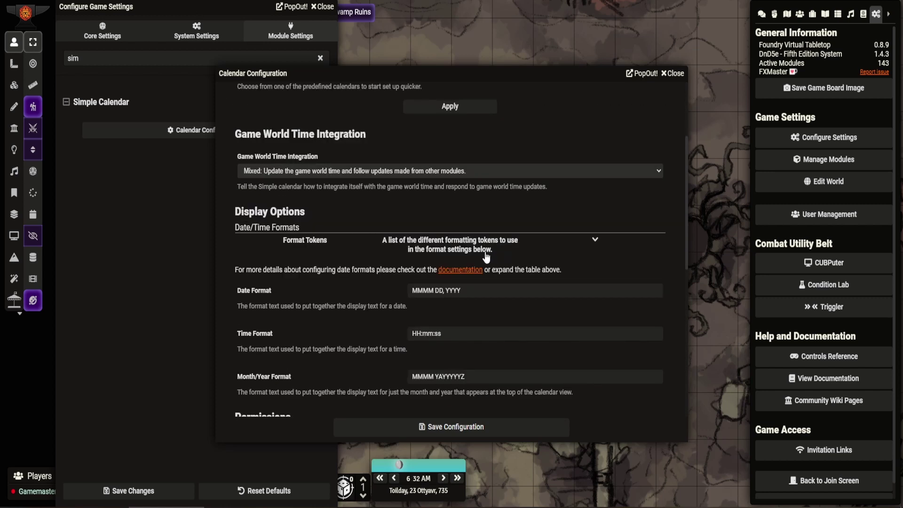
left_click(595, 240)
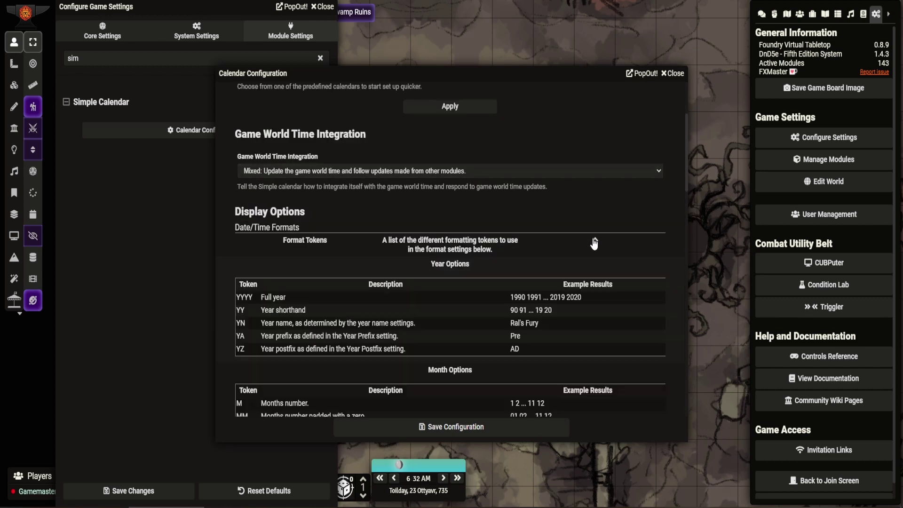
scroll(594, 242, "down", 1)
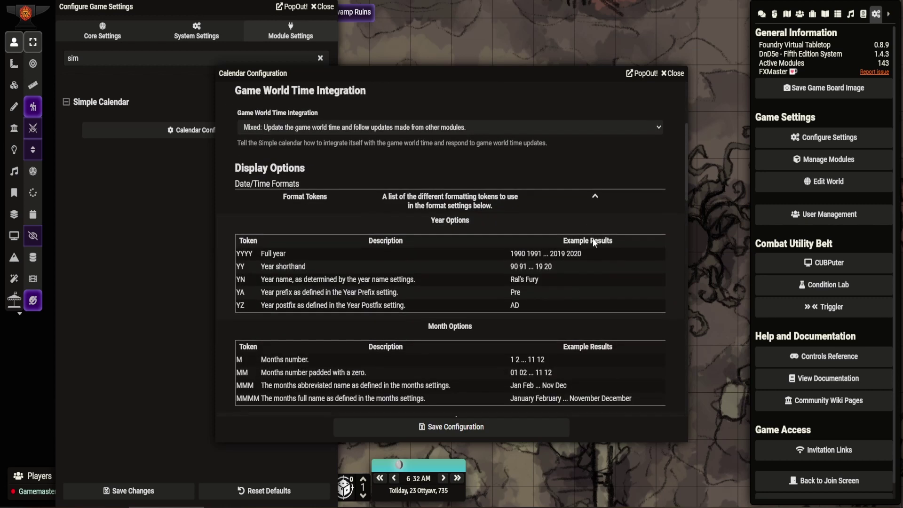
scroll(593, 240, "down", 1)
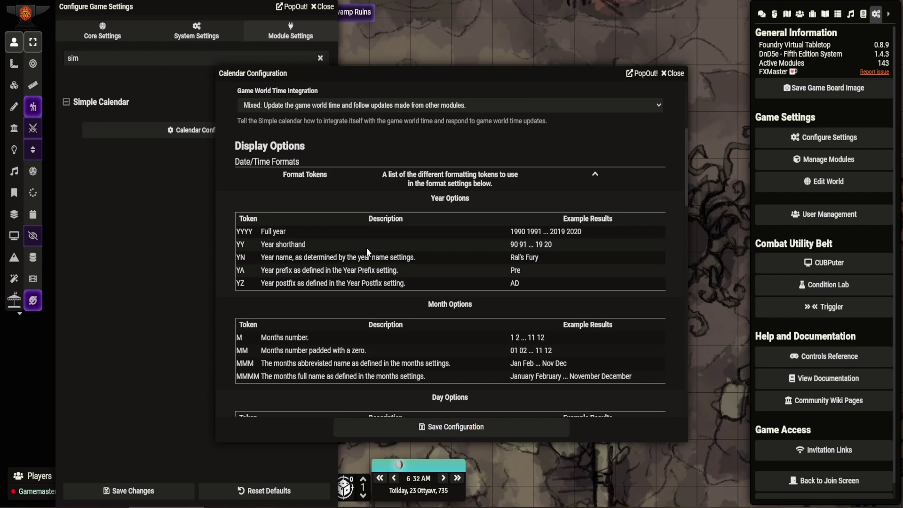
scroll(367, 249, "down", 5)
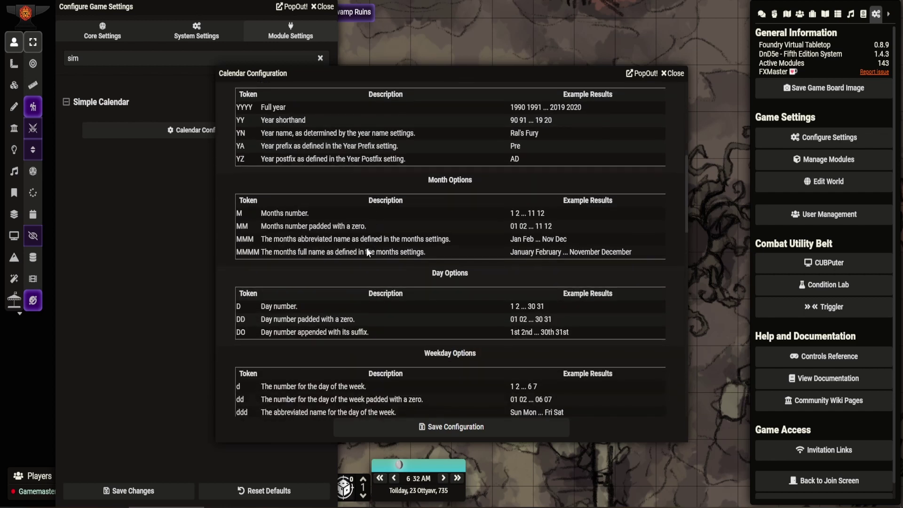
scroll(367, 250, "down", 6)
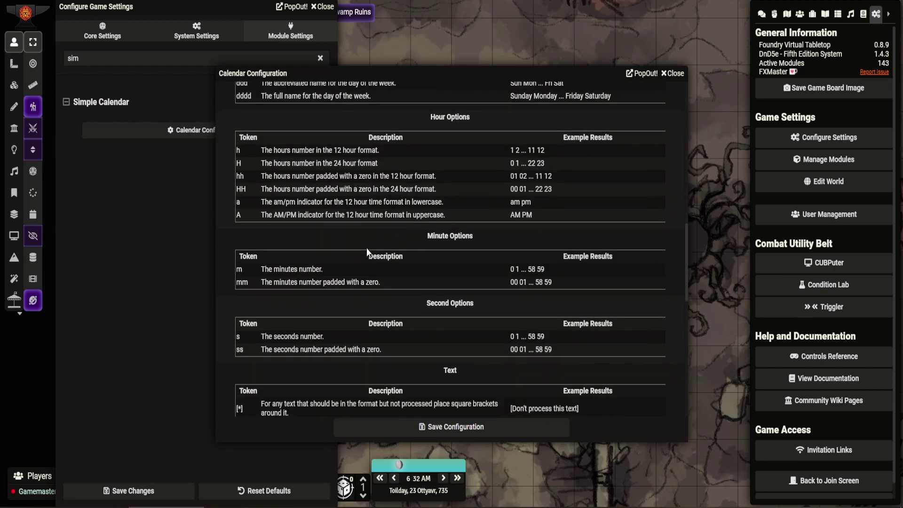
scroll(366, 247, "down", 4)
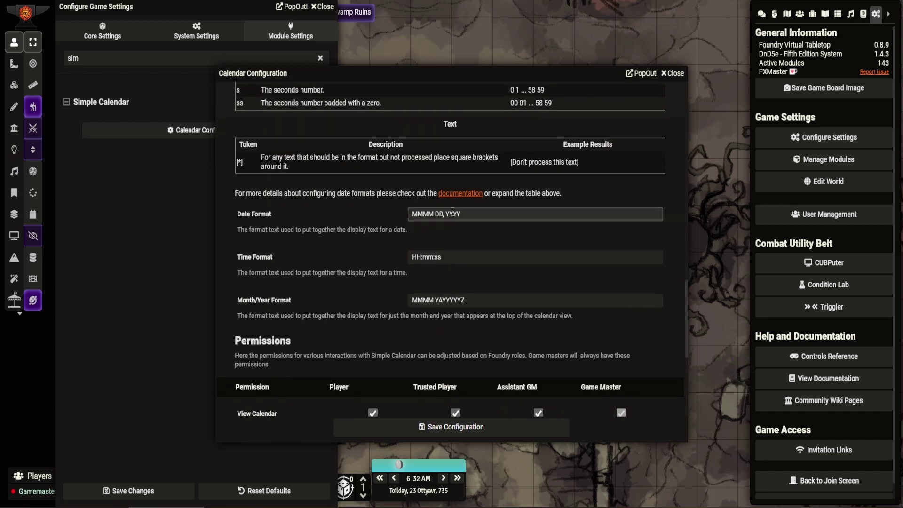
Change the calendar's Date Format to "DD MMMM, YYYY" so the day comes before the month
scroll(301, 286, "up", 6)
scroll(300, 282, "down", 5)
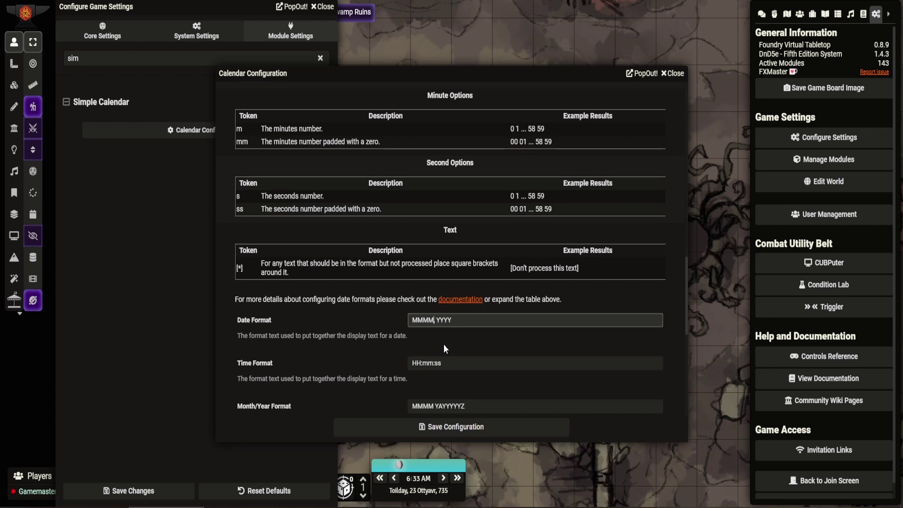
type("dd")
key("BackSpace")
key("BackSpace")
type("DD")
scroll(359, 385, "down", 2)
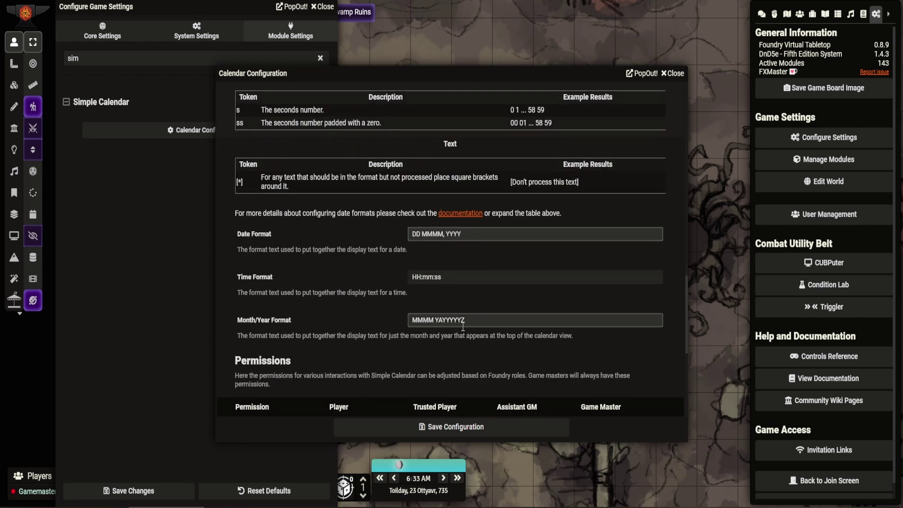
Review the calendar's role permissions, configuration import/export options and third-party module import/export section
scroll(376, 325, "down", 3)
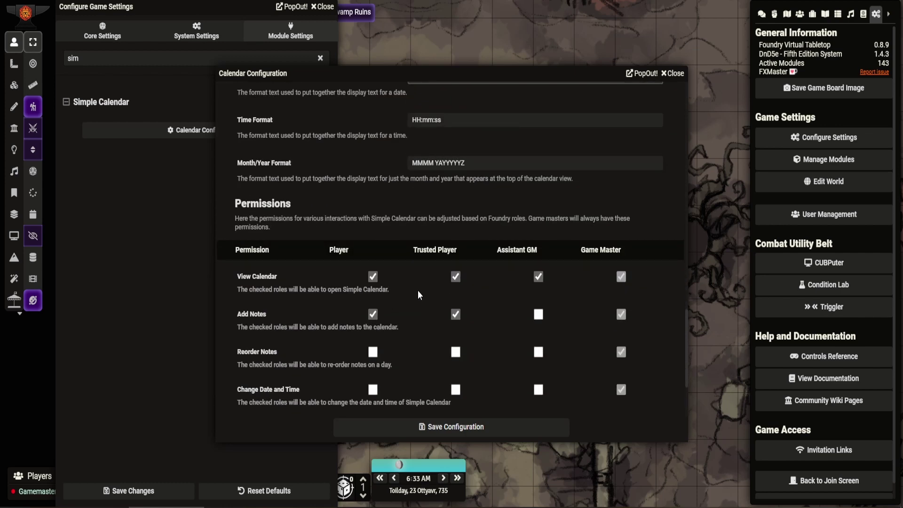
scroll(418, 292, "down", 1)
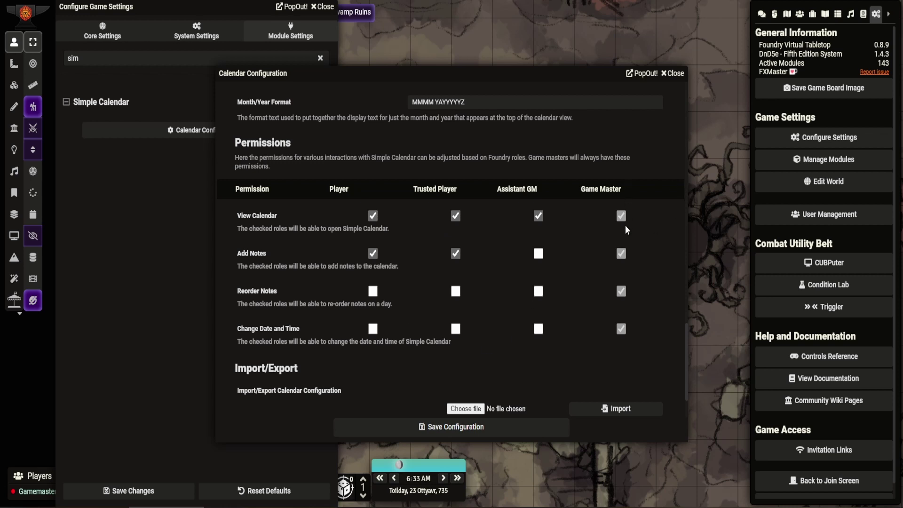
scroll(612, 293, "down", 1)
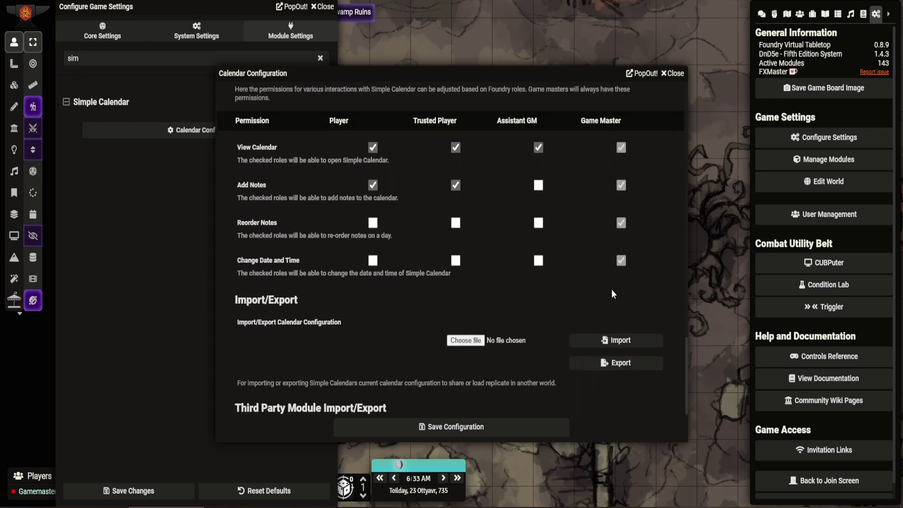
scroll(612, 293, "down", 1)
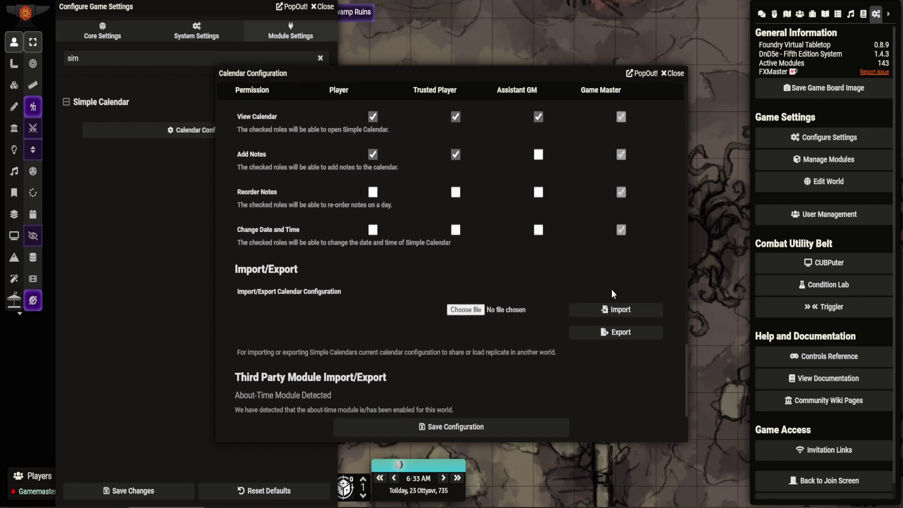
scroll(613, 293, "down", 2)
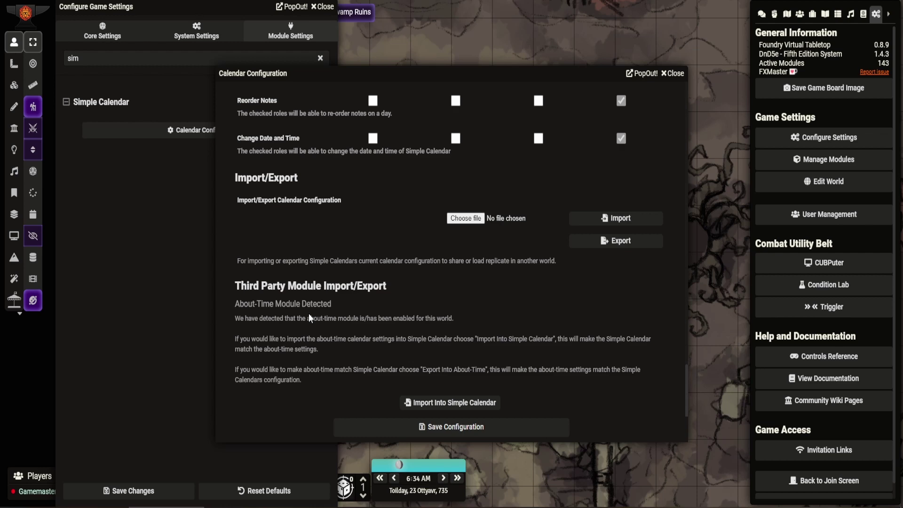
Enable Note Default Player Visibility for new calendar notes
scroll(309, 313, "up", 20)
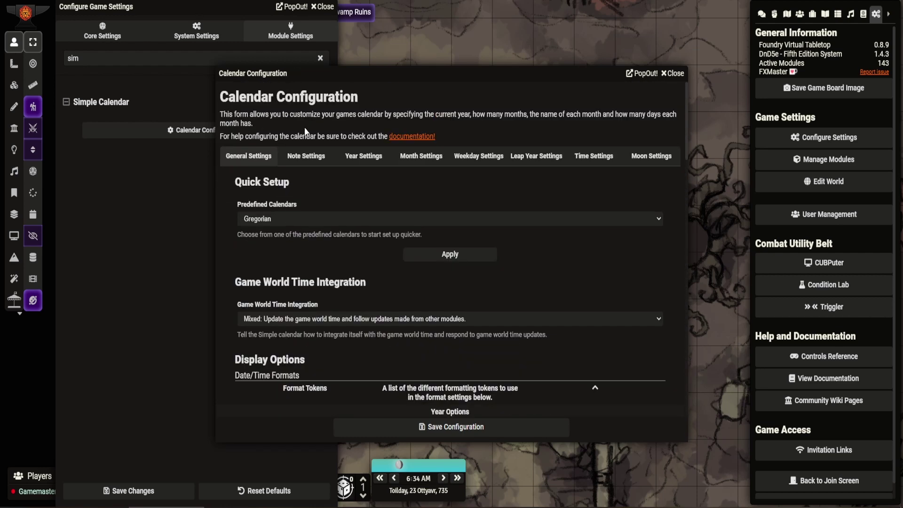
left_click(316, 167)
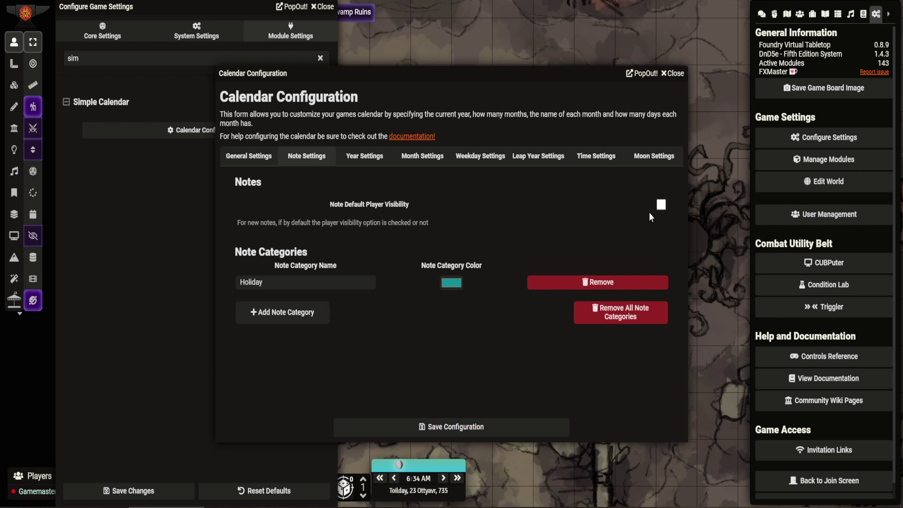
left_click(661, 205)
Review the year settings, including the current year, prefix and postfix, year names and seasons
left_click(378, 160)
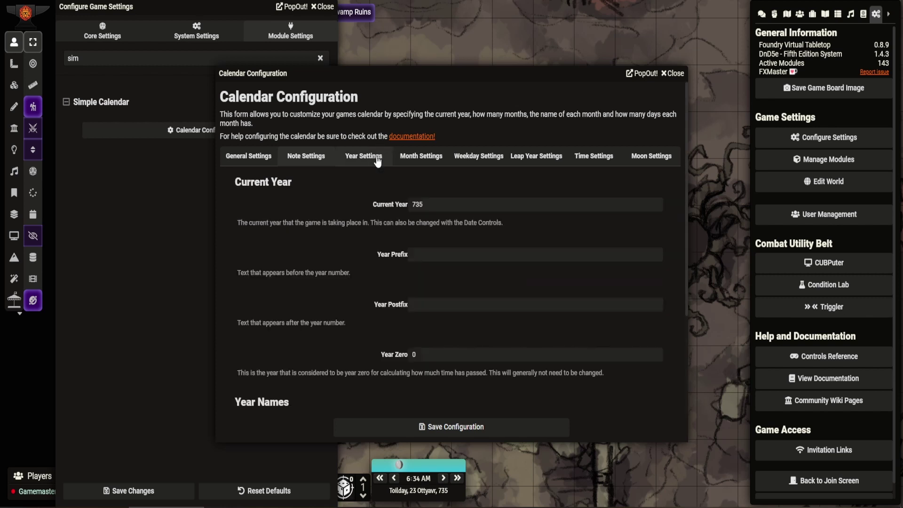
scroll(329, 247, "down", 1)
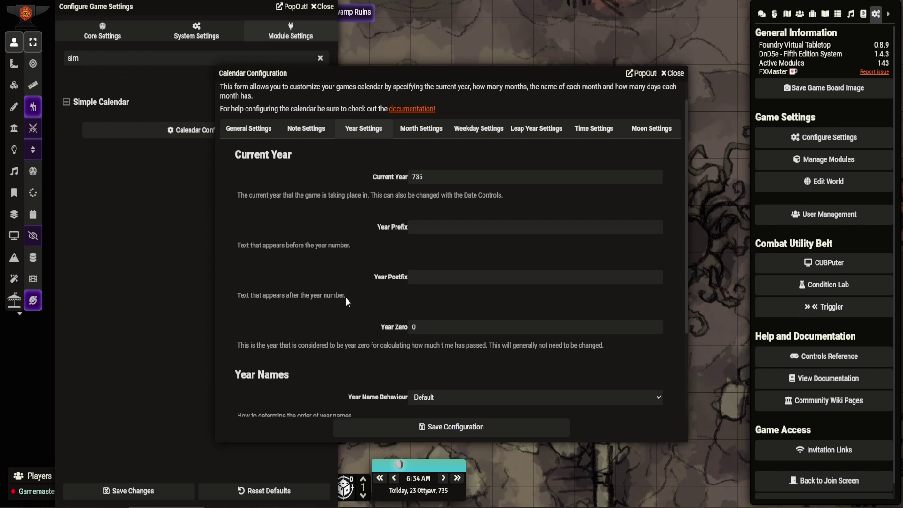
scroll(346, 297, "down", 2)
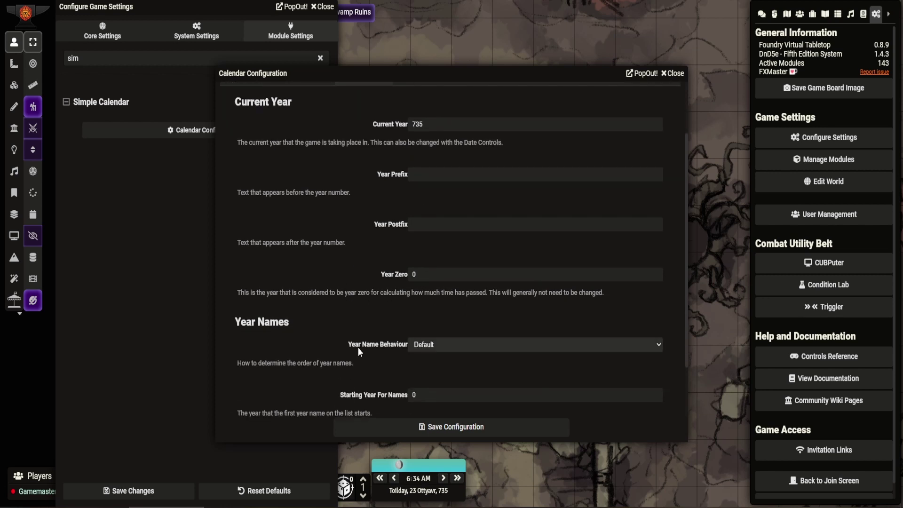
scroll(358, 350, "down", 3)
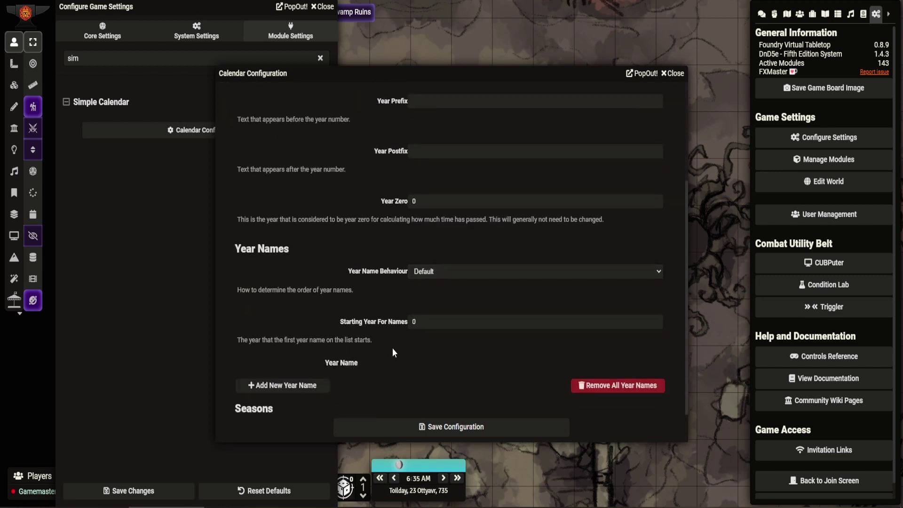
scroll(393, 352, "down", 2)
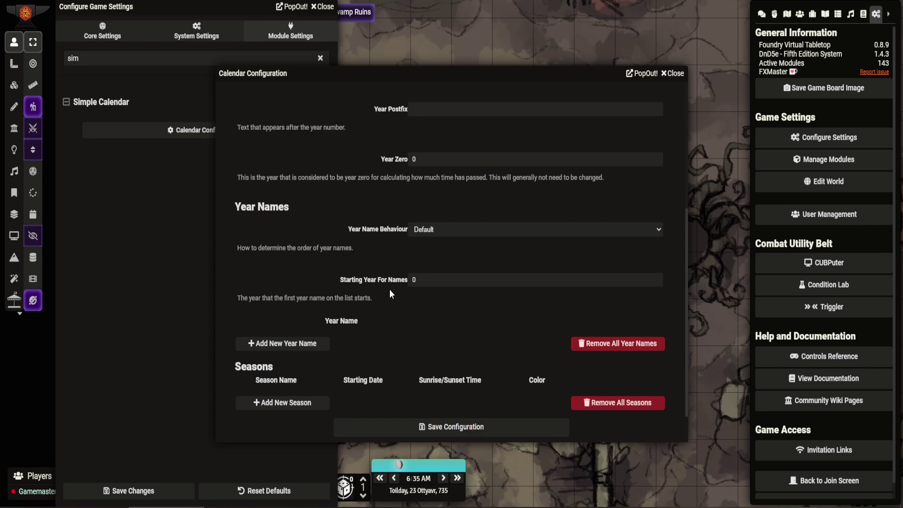
Review the month list and examine the advanced options of the month Yinyavr
scroll(389, 289, "up", 5)
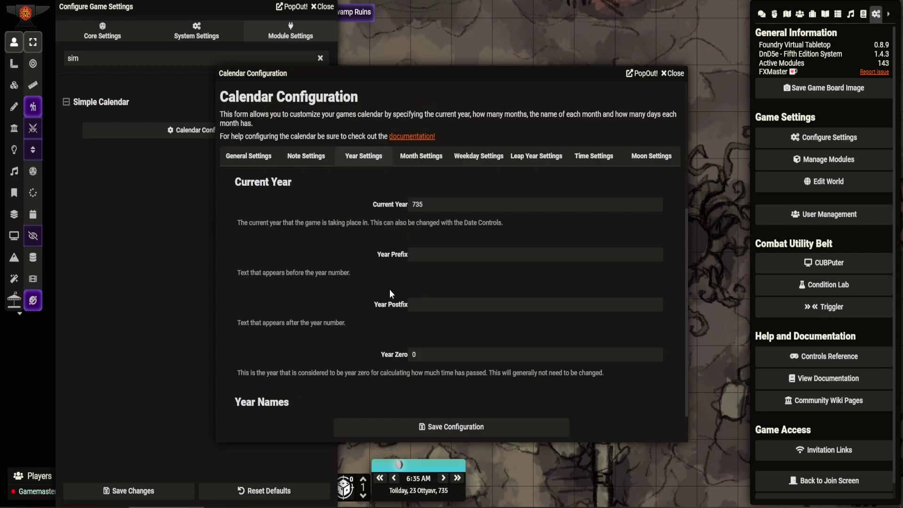
left_click(422, 157)
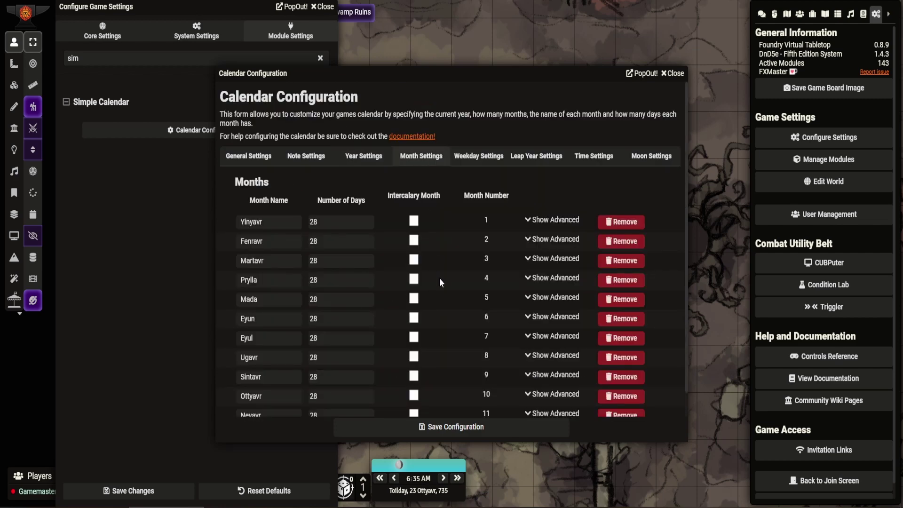
scroll(440, 279, "down", 2)
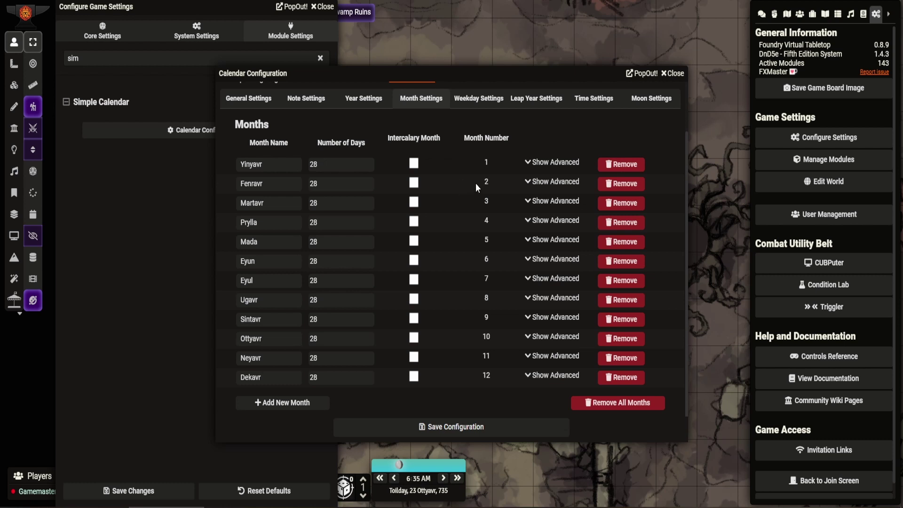
left_click(530, 166)
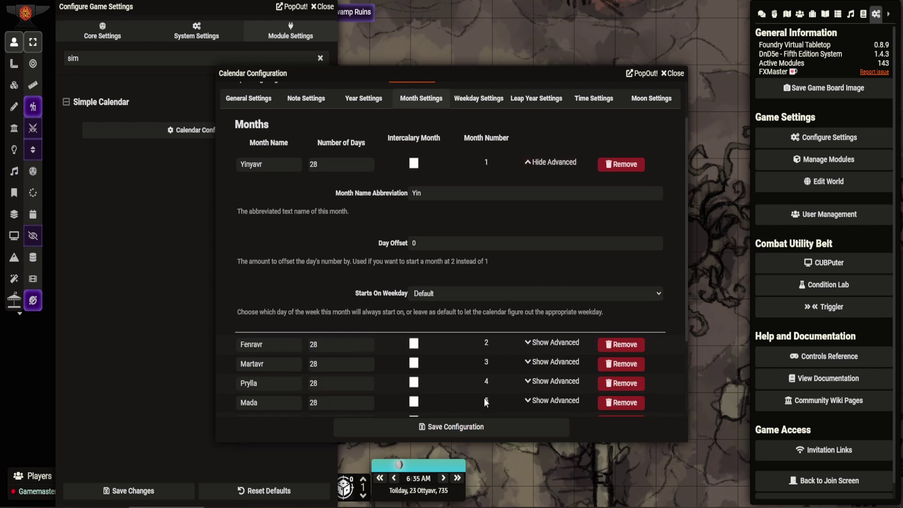
left_click(529, 166)
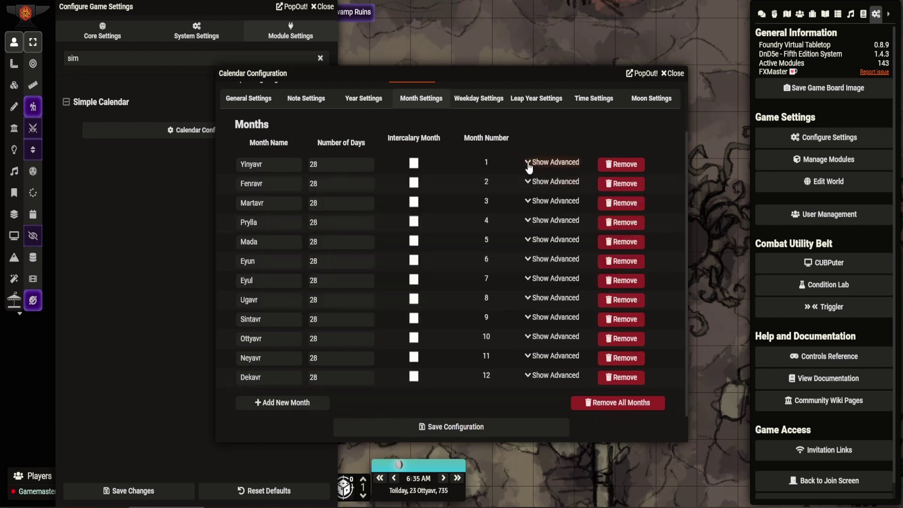
Review the weekday options and the list of weekday names and abbreviations
left_click(478, 103)
scroll(464, 230, "down", 1)
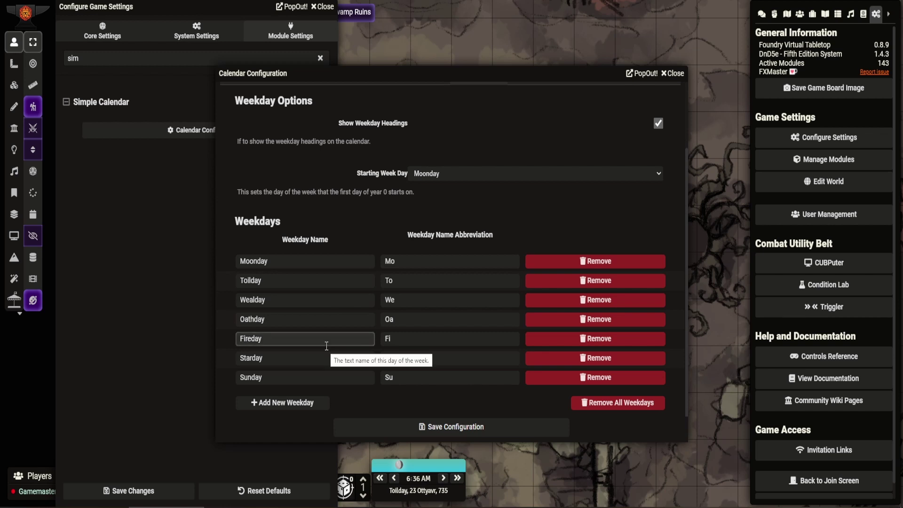
Review the leap year rule and the time and clock settings of the calendar
scroll(326, 345, "up", 3)
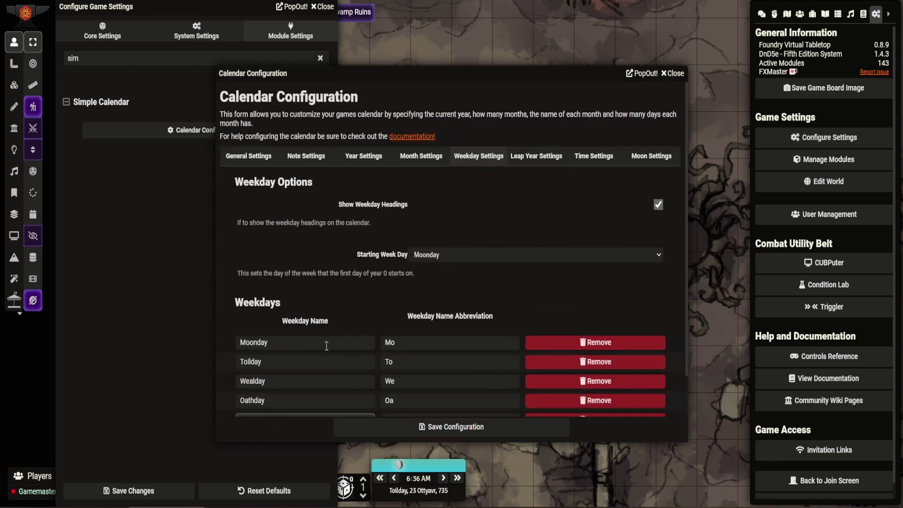
left_click(546, 157)
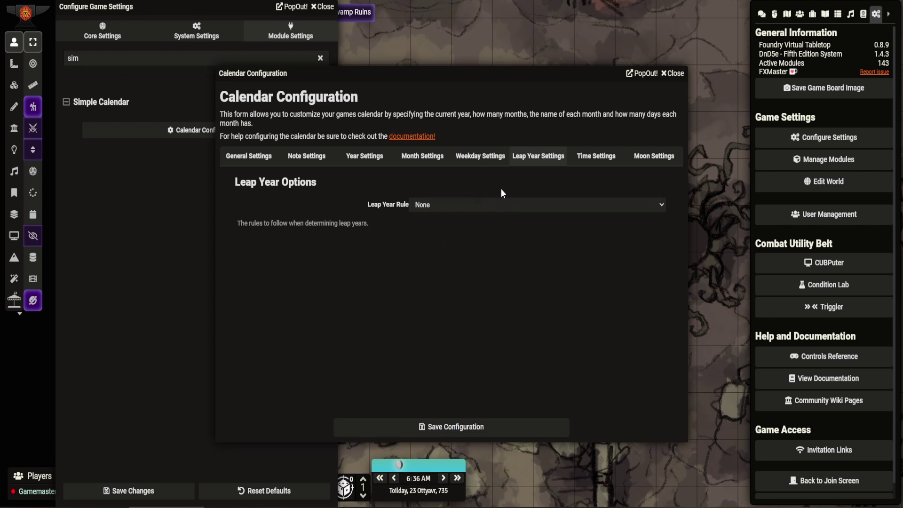
left_click(595, 159)
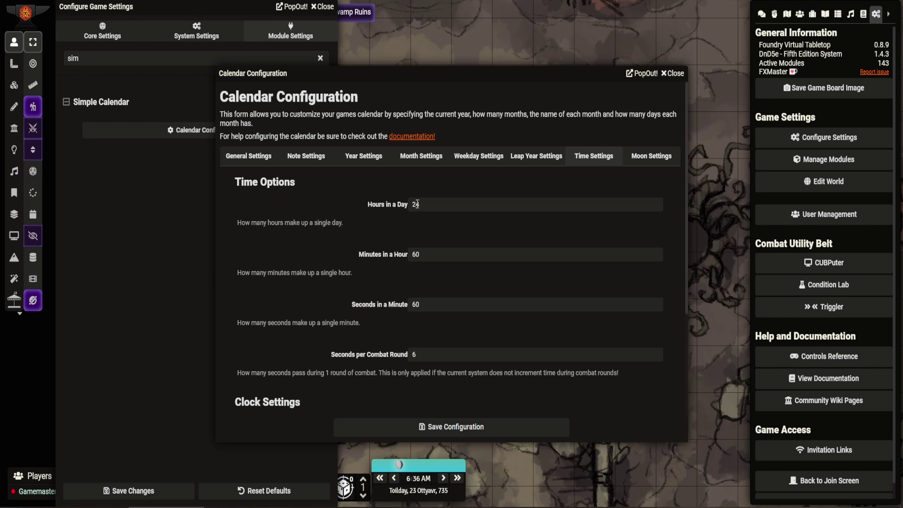
left_click(449, 205)
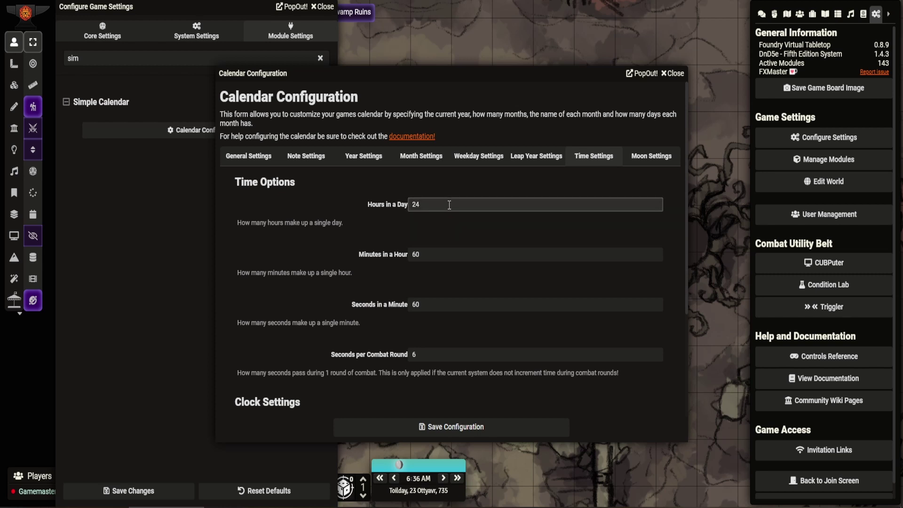
left_click(449, 224)
scroll(449, 225, "down", 1)
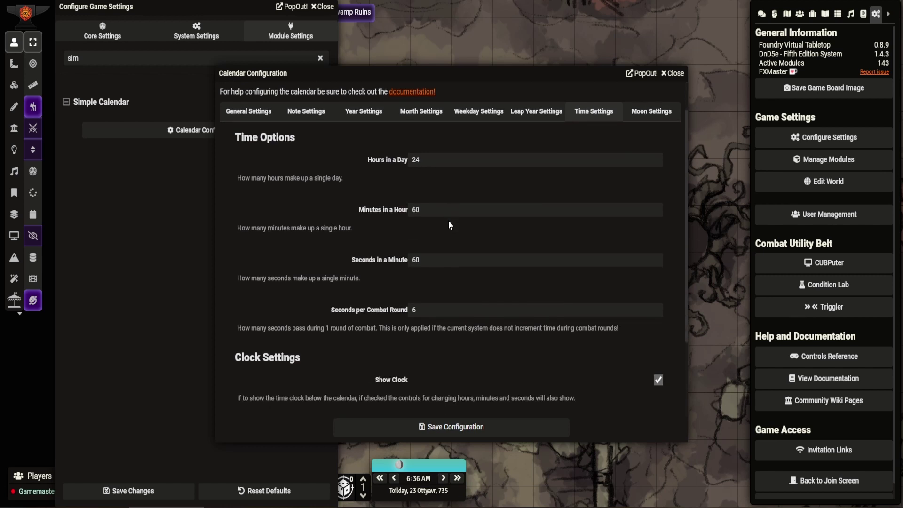
scroll(449, 221, "down", 3)
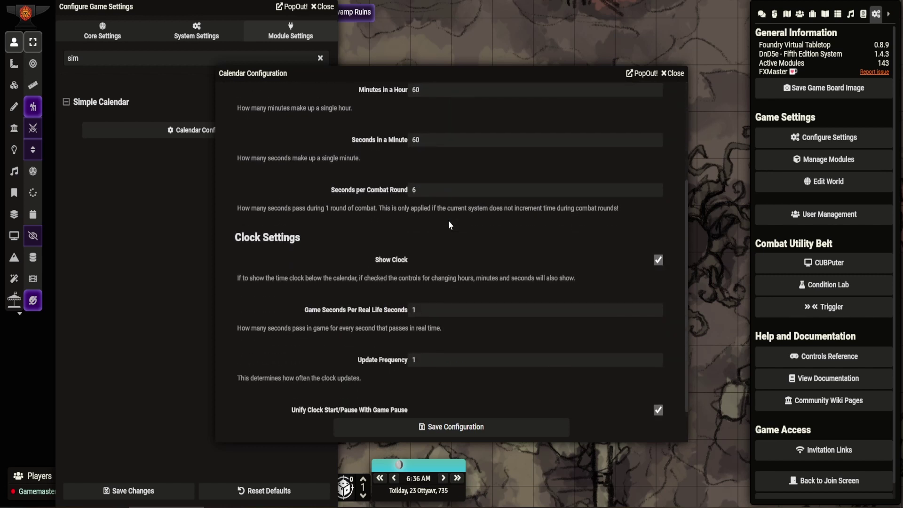
scroll(448, 224, "down", 1)
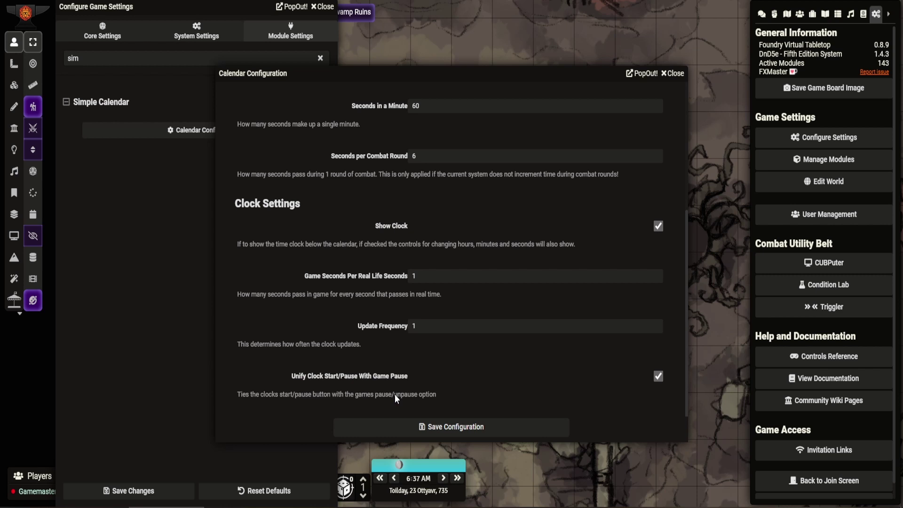
scroll(335, 234, "up", 5)
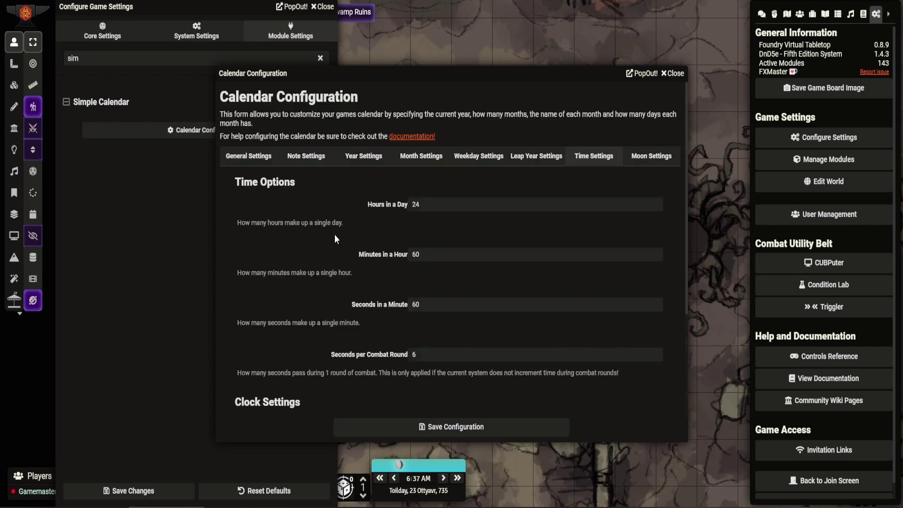
Review the moon settings, including cycle length, reference new moon and the list of moon phases
left_click(650, 156)
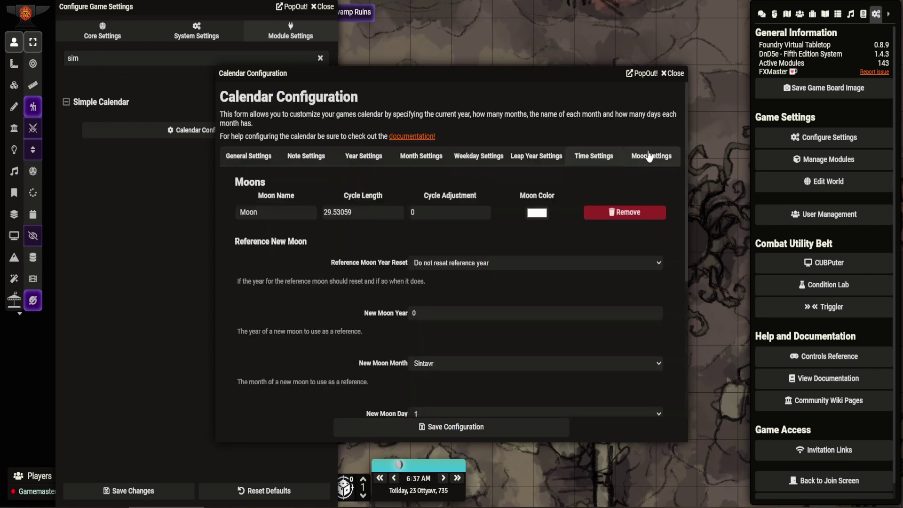
scroll(418, 291, "down", 1)
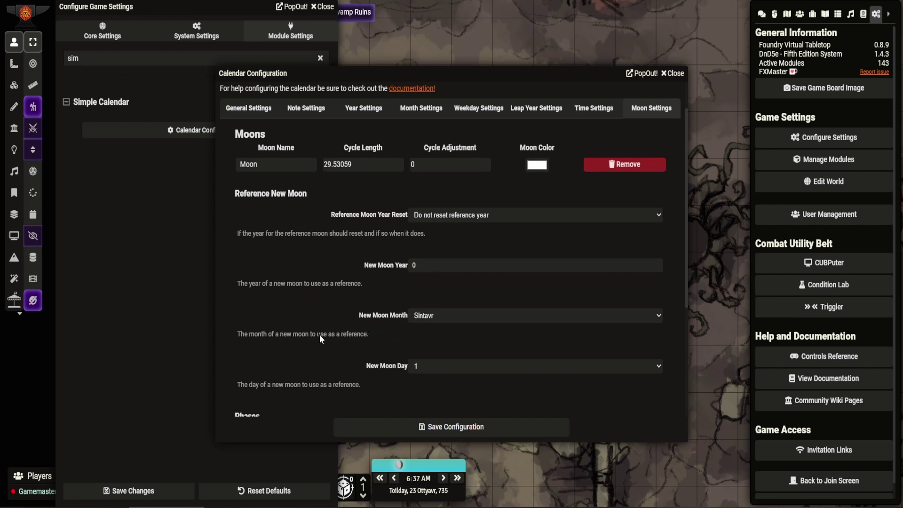
scroll(320, 334, "down", 4)
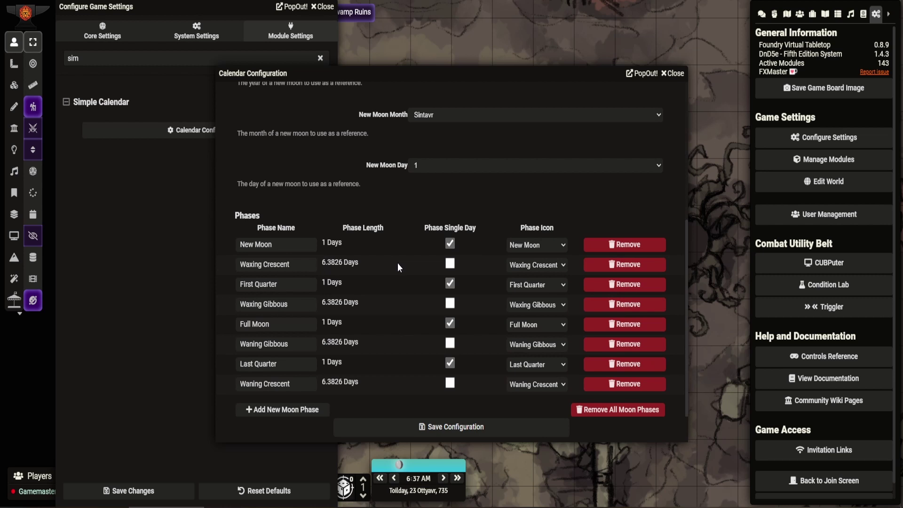
scroll(397, 264, "down", 1)
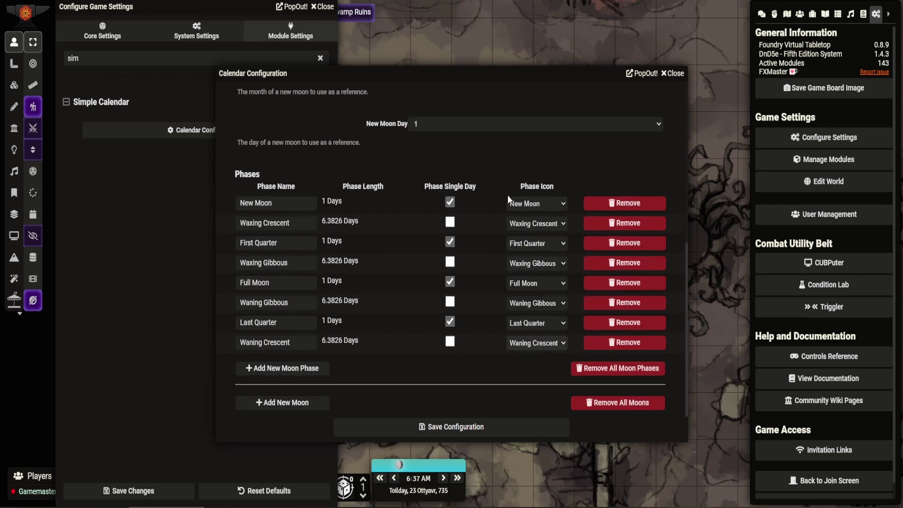
scroll(484, 357, "up", 6)
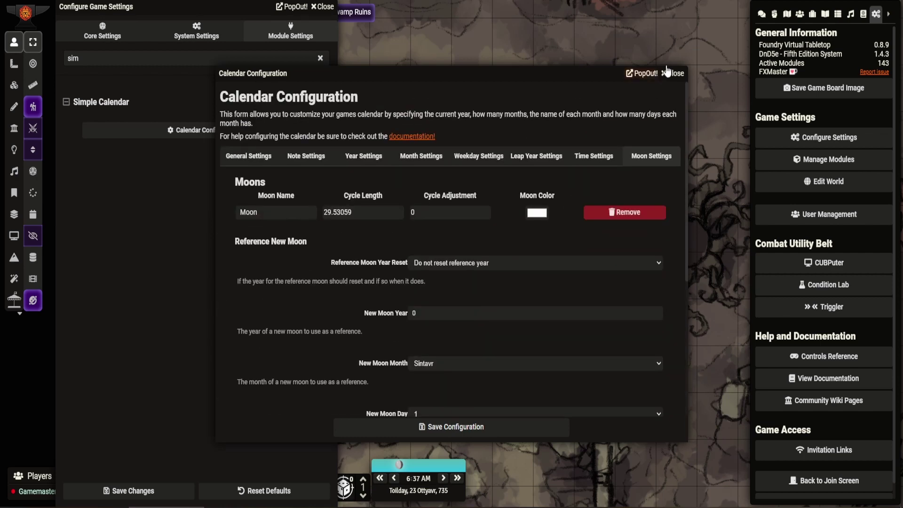
Close the calendar configuration and game settings windows and open the Simple Calendar
double_click(565, 69)
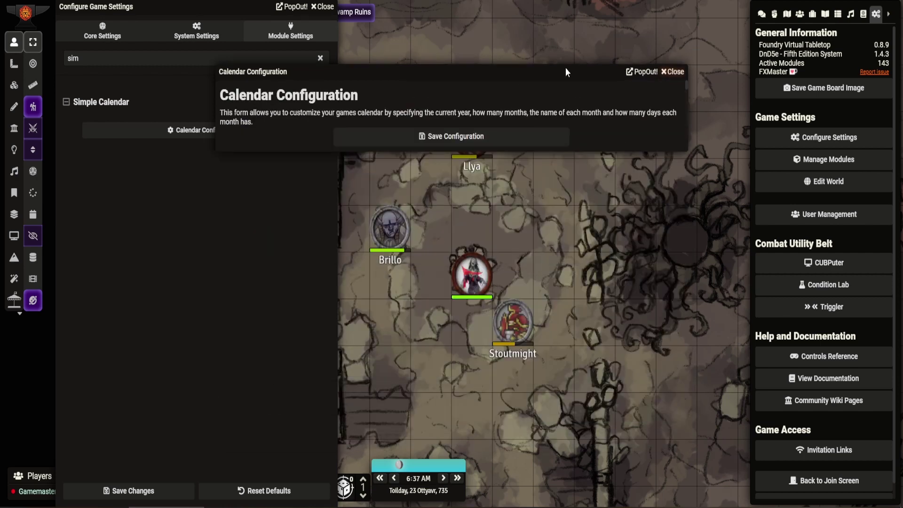
left_click(330, 9)
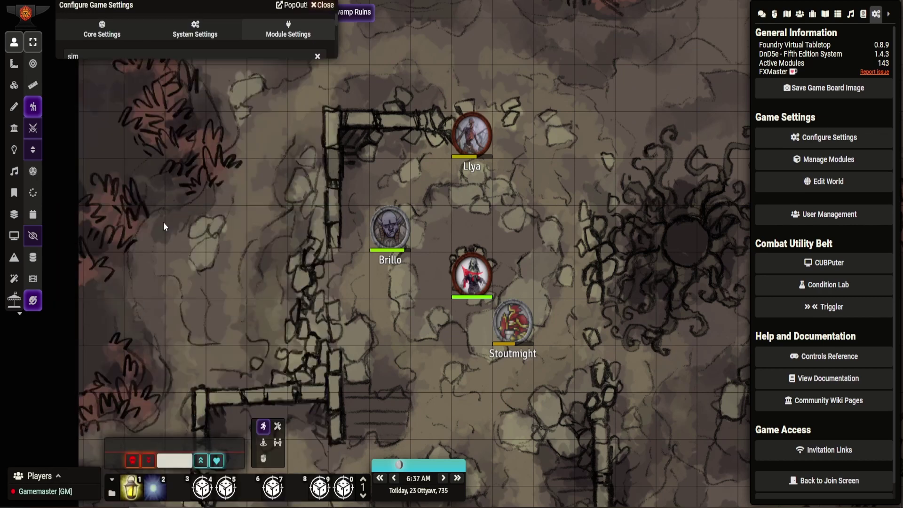
left_click(33, 216)
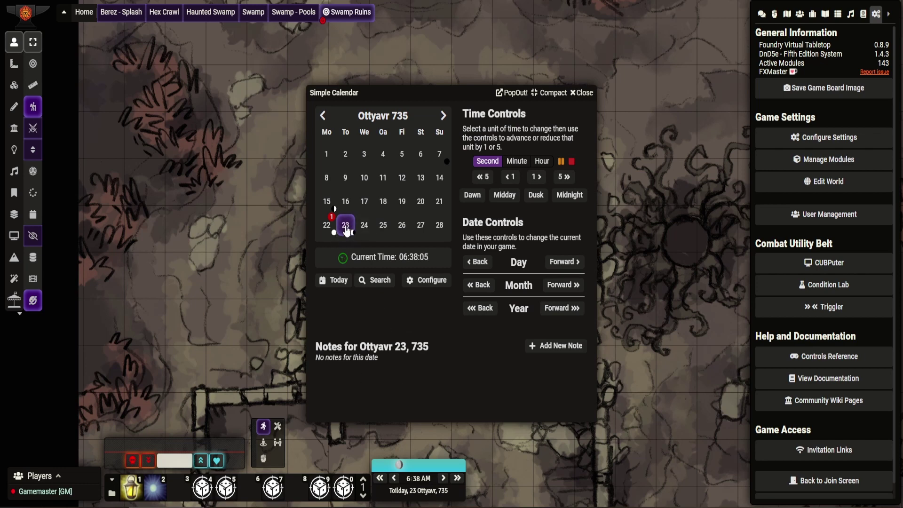
Show the notes for Ottyavr 22, 735 and examine the moon phase markers on the calendar days
left_click(326, 222)
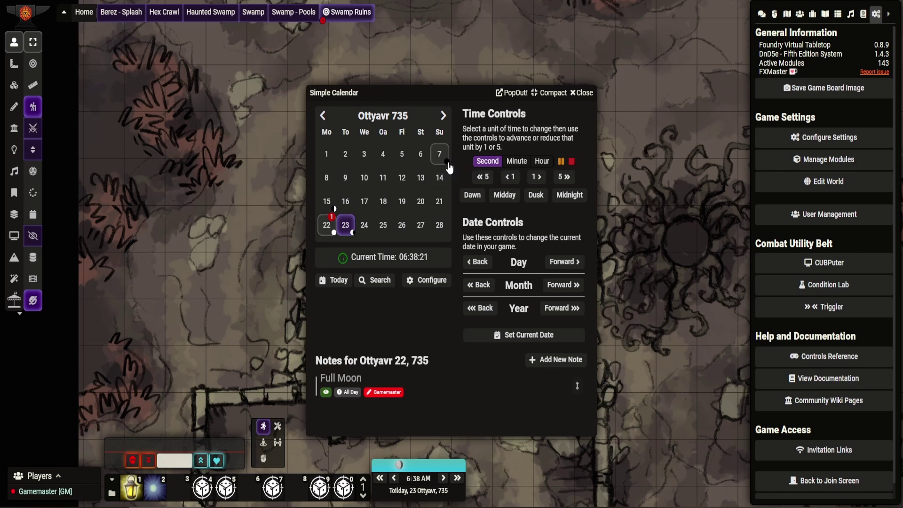
mouse_move(448, 162)
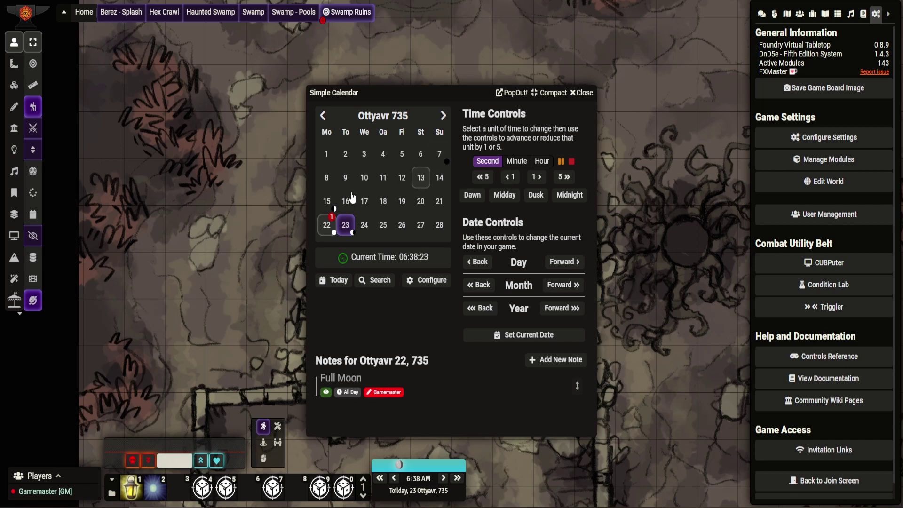
mouse_move(335, 214)
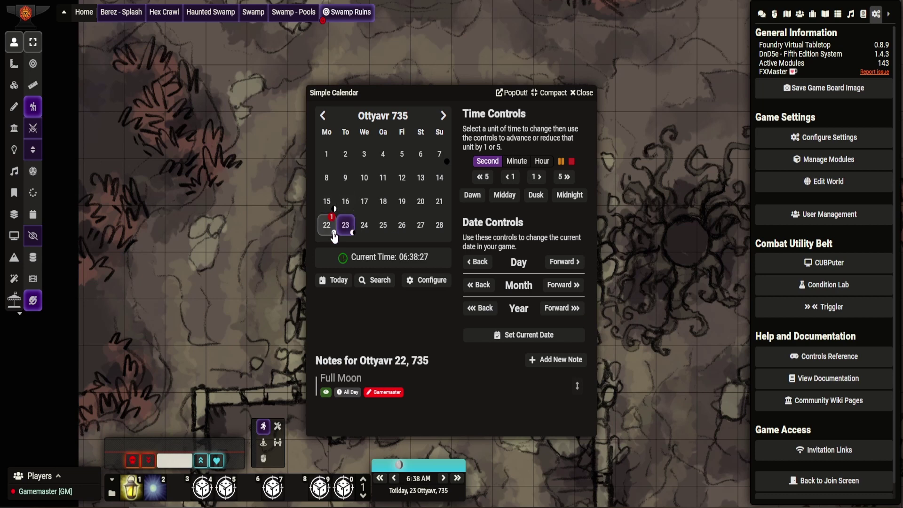
mouse_move(334, 235)
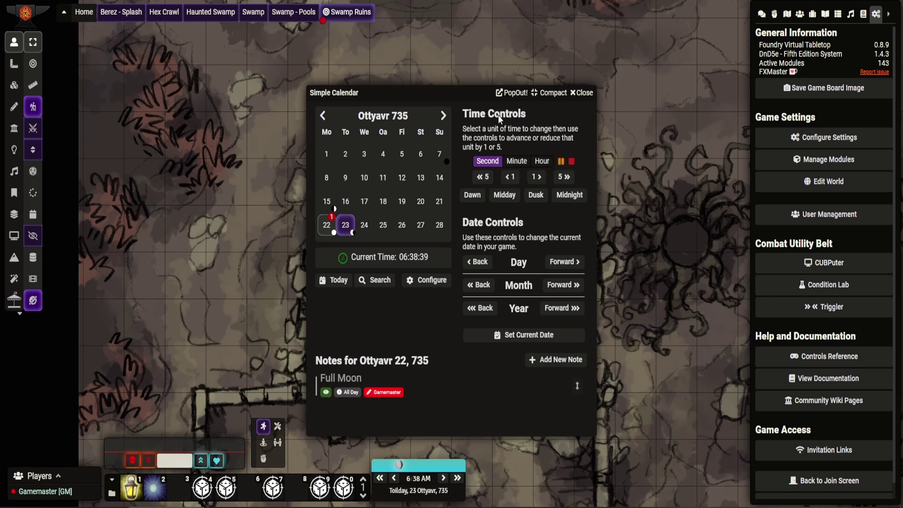
Move the calendar window clear of the tokens, and pause and restart the game clock
left_click_drag(465, 95, 282, 46)
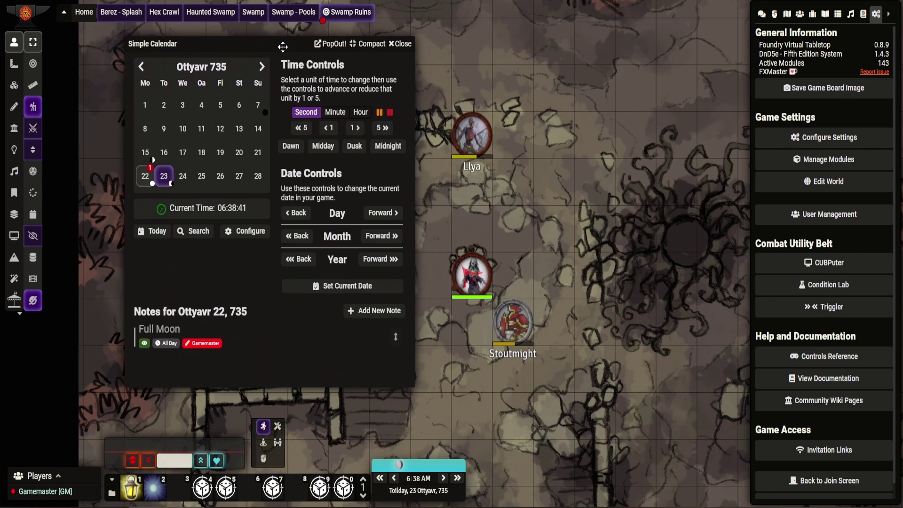
left_click(379, 114)
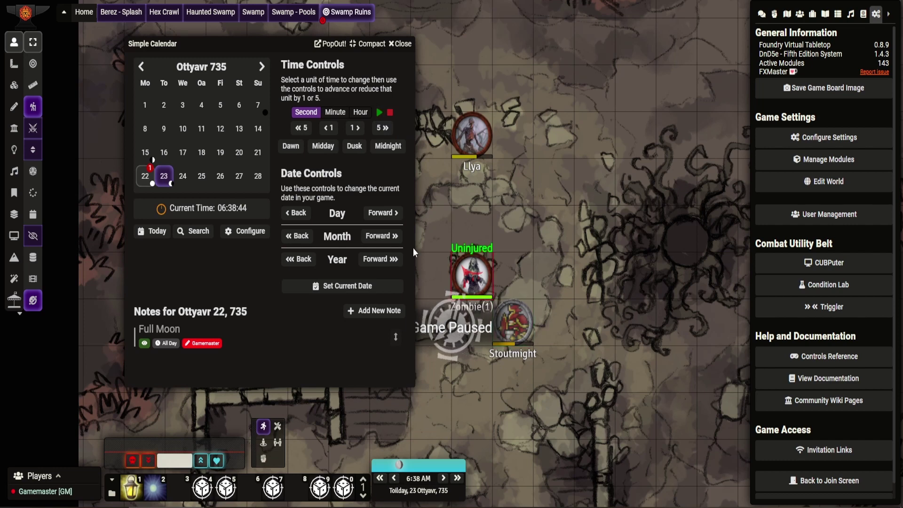
left_click(380, 113)
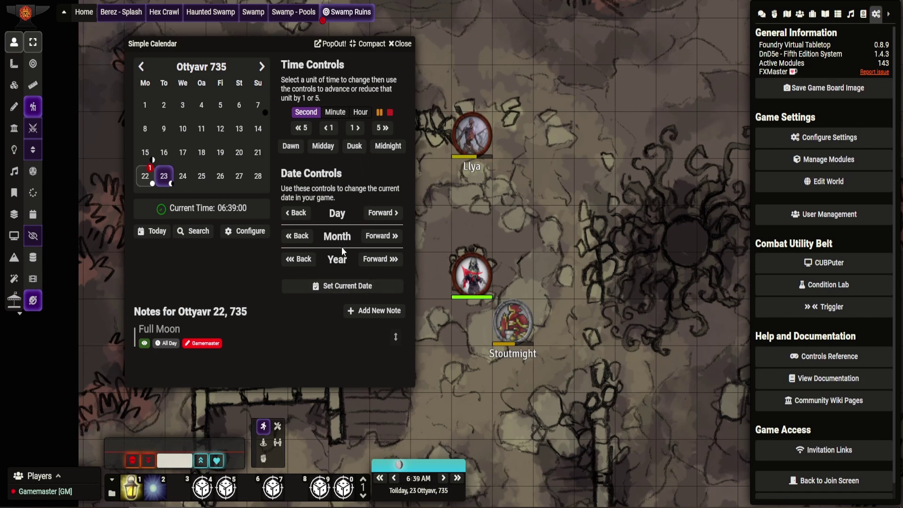
Using the compact calendar view placed clear of the tokens, advance the game time by seven hours
left_click(371, 46)
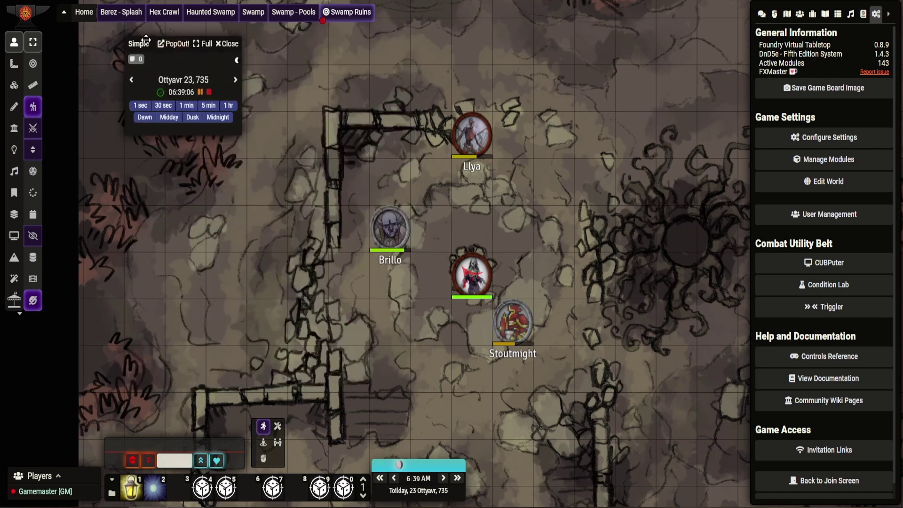
left_click_drag(141, 46, 647, 408)
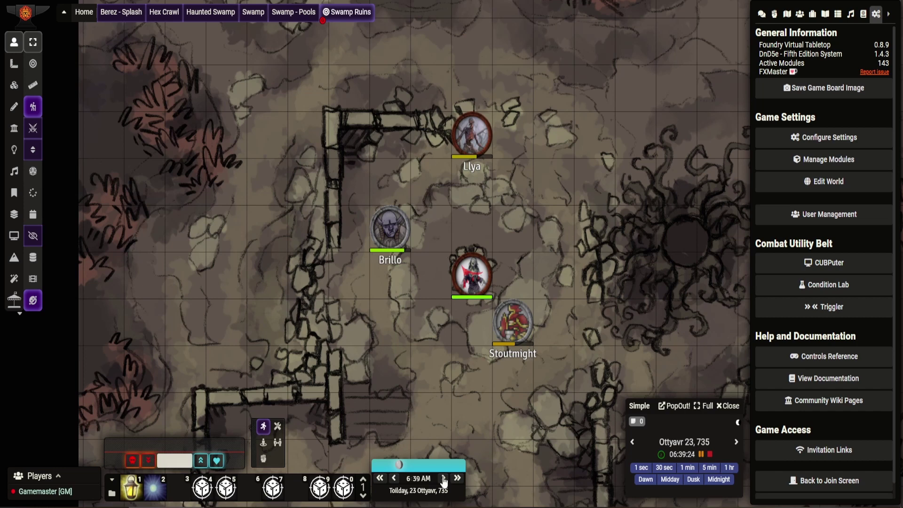
left_click(729, 468)
left_click(728, 468)
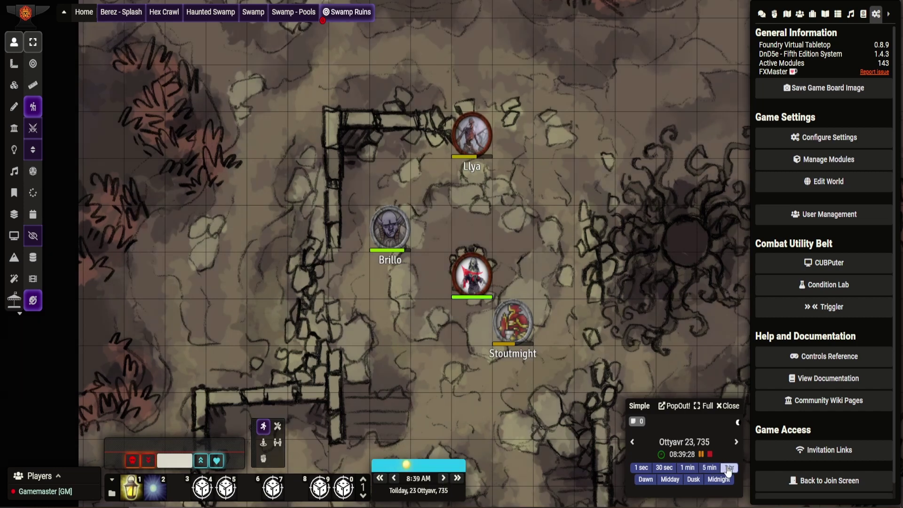
left_click(728, 468)
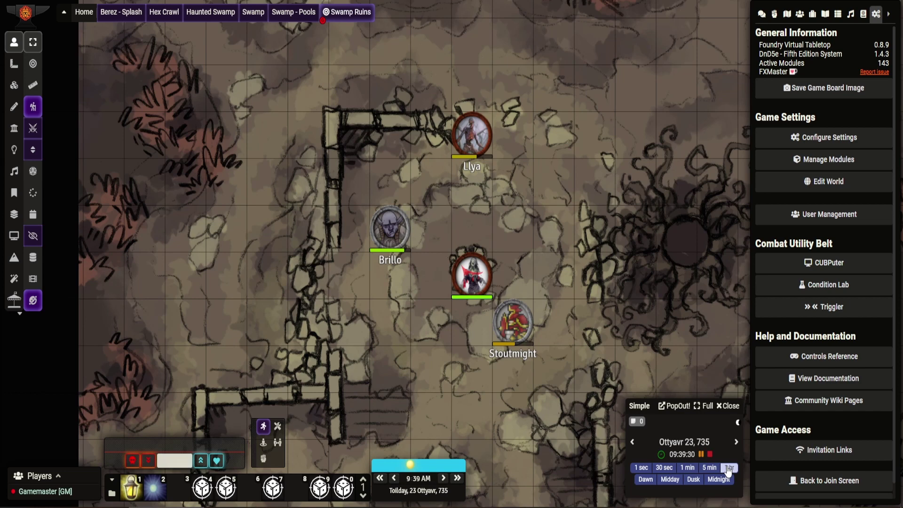
left_click(728, 468)
left_click(729, 467)
left_click(728, 468)
left_click(729, 468)
Return the calendar to its full view and read the Full Moon note on Ottyavr 22, 735
left_click(706, 407)
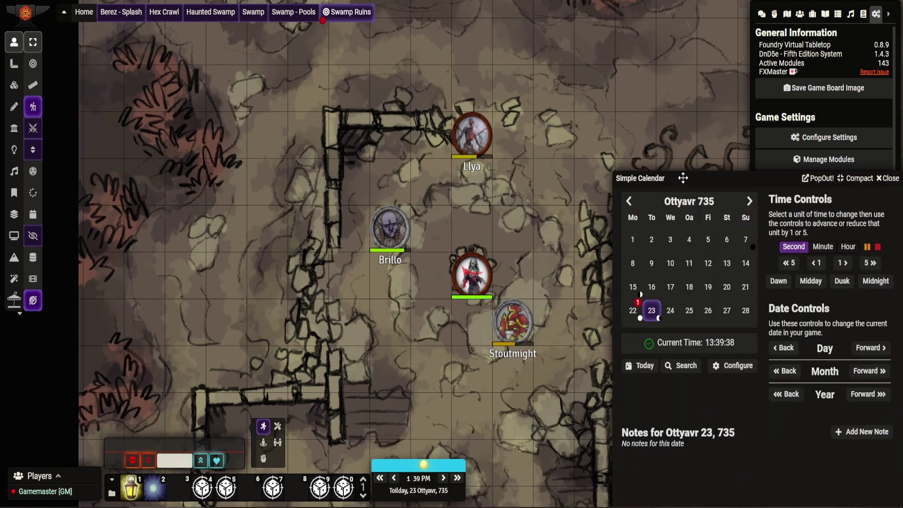
left_click_drag(671, 170, 290, 48)
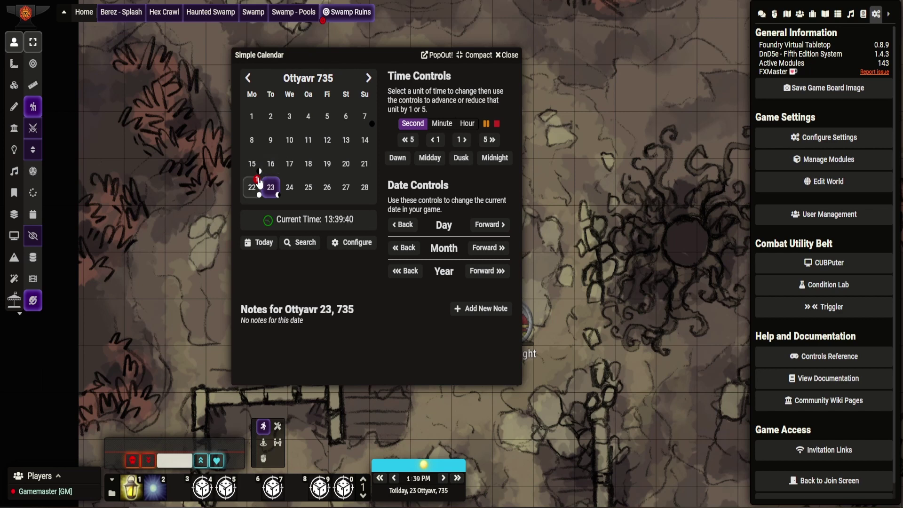
left_click(253, 186)
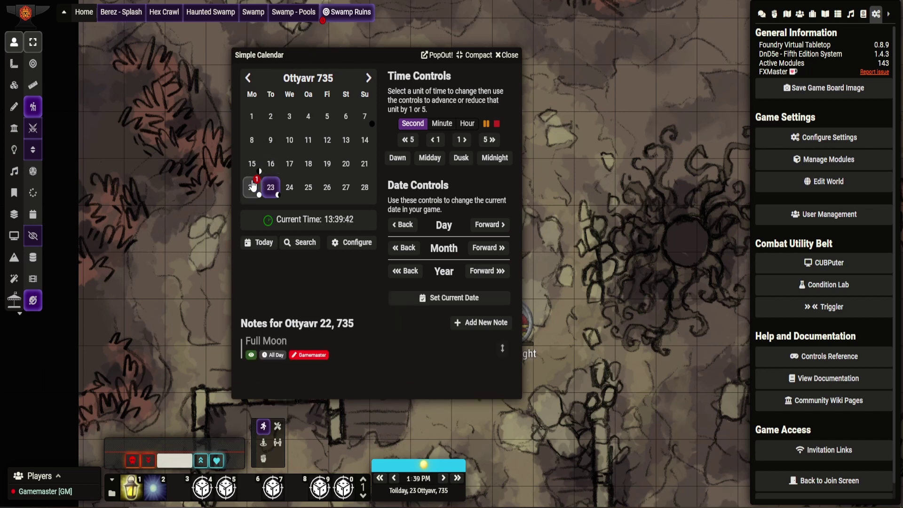
left_click(283, 348)
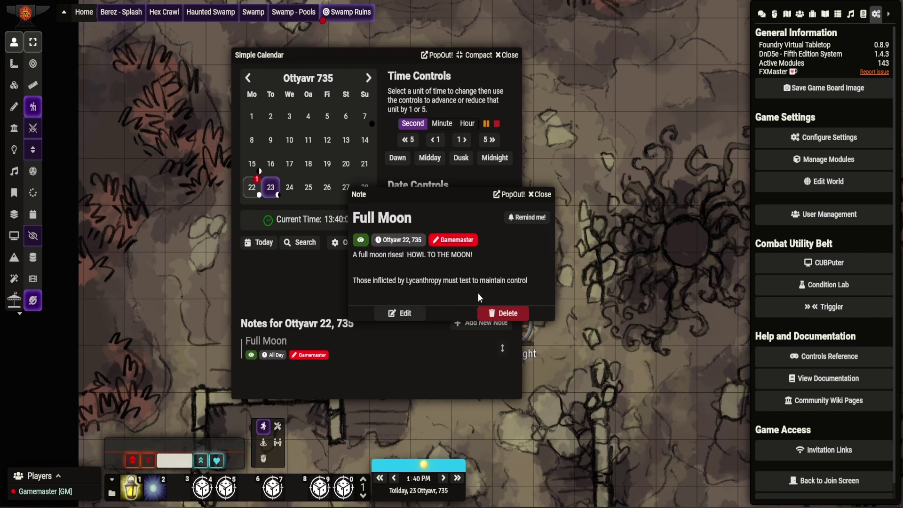
left_click(541, 194)
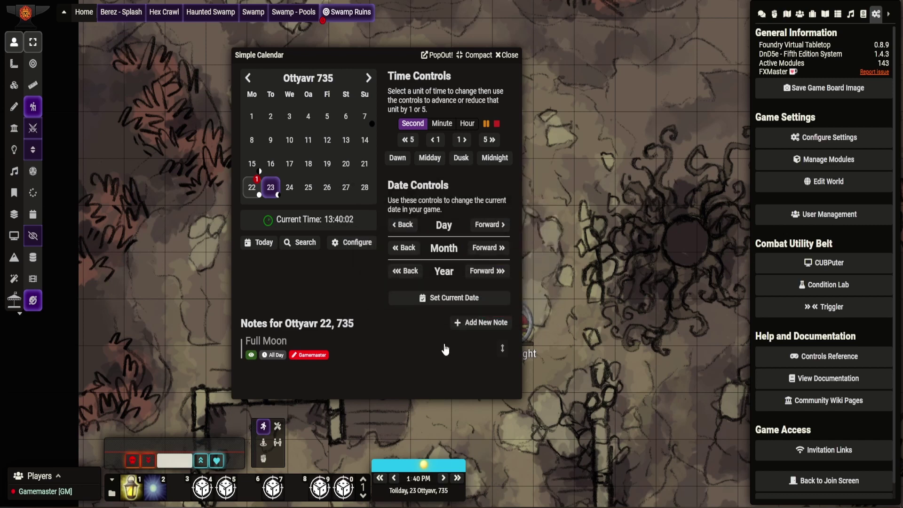
Start a new calendar note for Ottyavr 24, 735 and title it "test note"
left_click(346, 187)
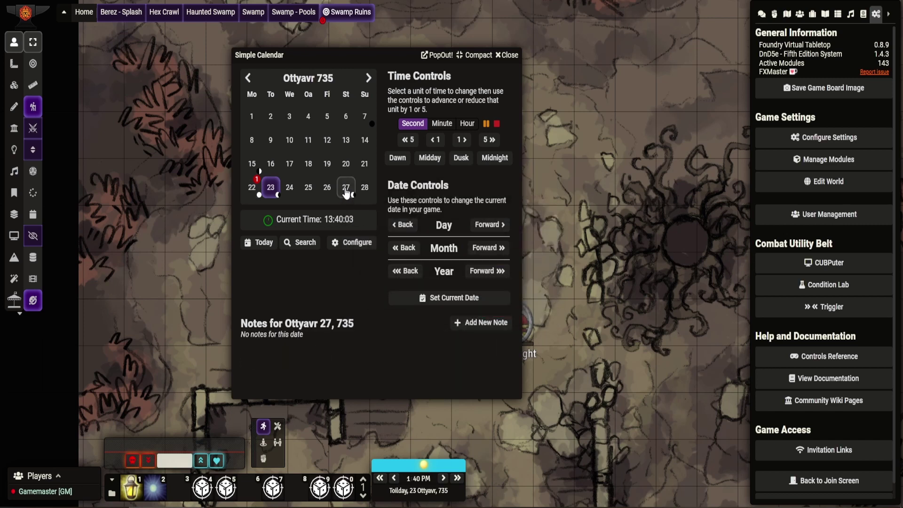
left_click(289, 187)
left_click(485, 324)
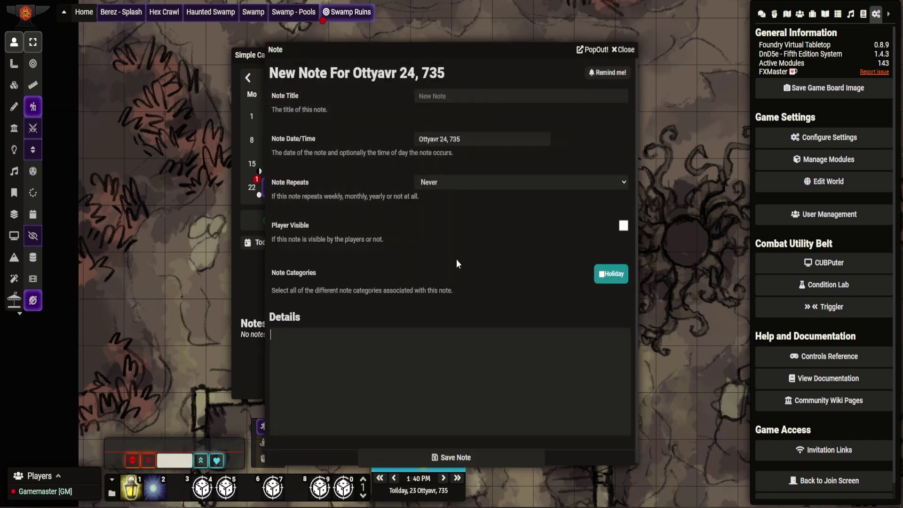
left_click(460, 94)
type("test note")
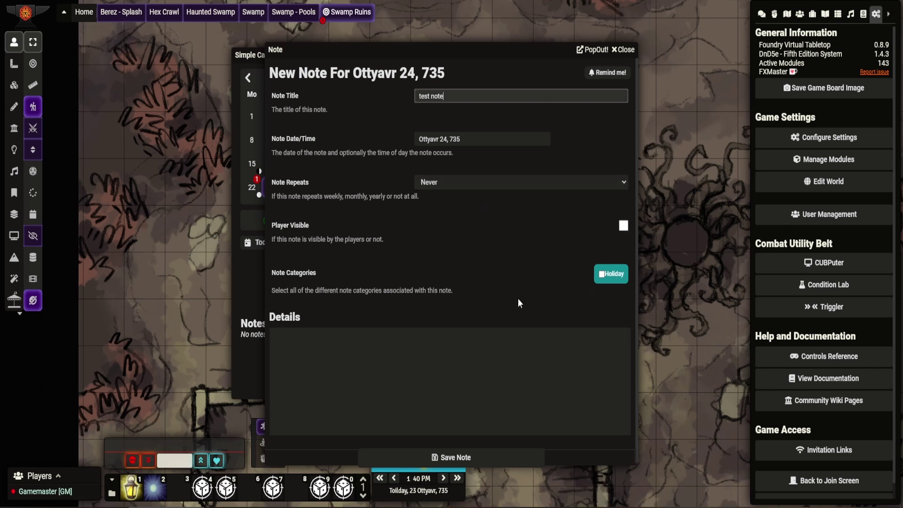
Turn on the reminder for the new test note on Ottyavr 24, 735 and save the note
left_click(603, 71)
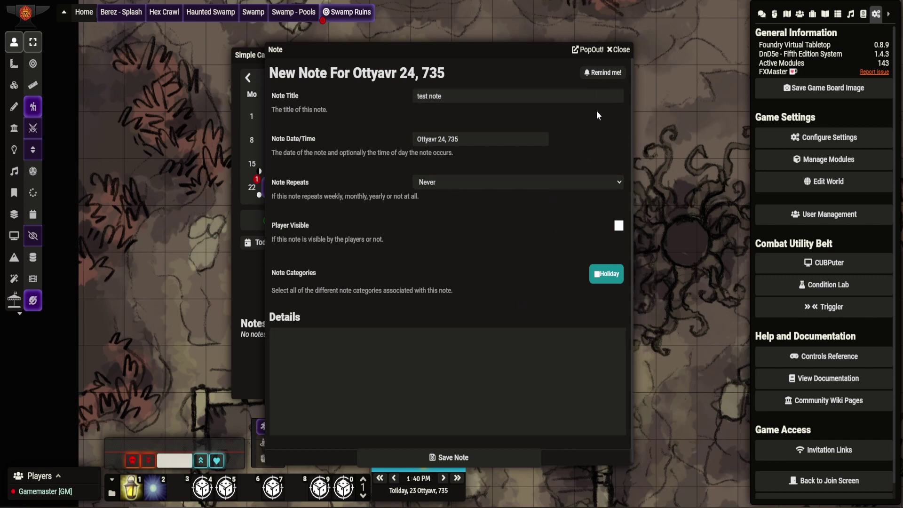
left_click(597, 73)
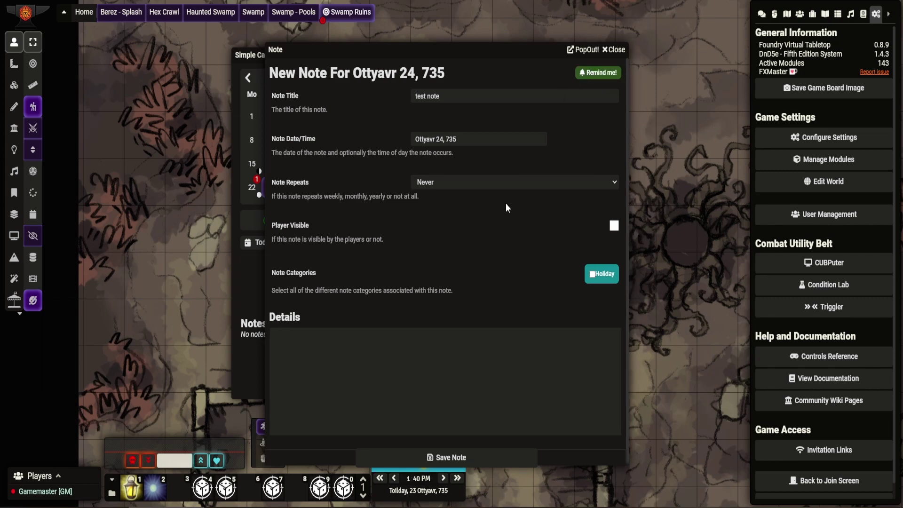
scroll(484, 249, "down", 1)
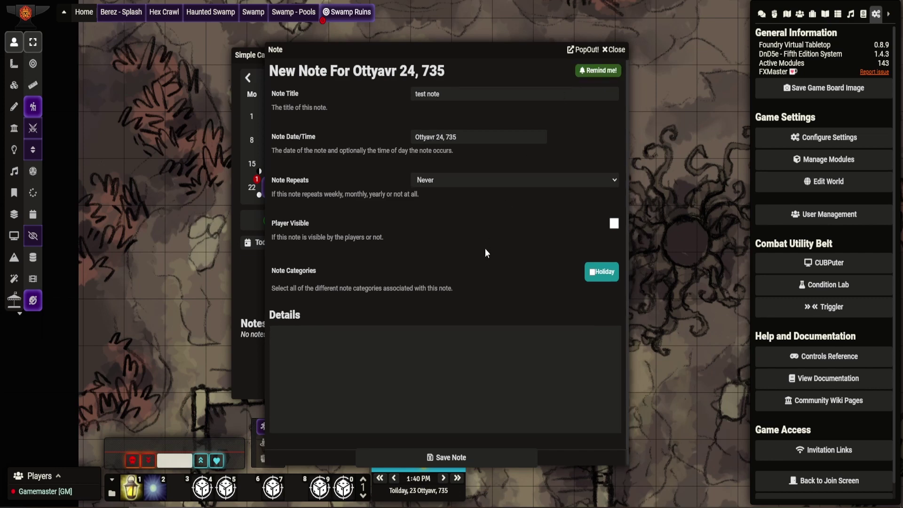
left_click(452, 457)
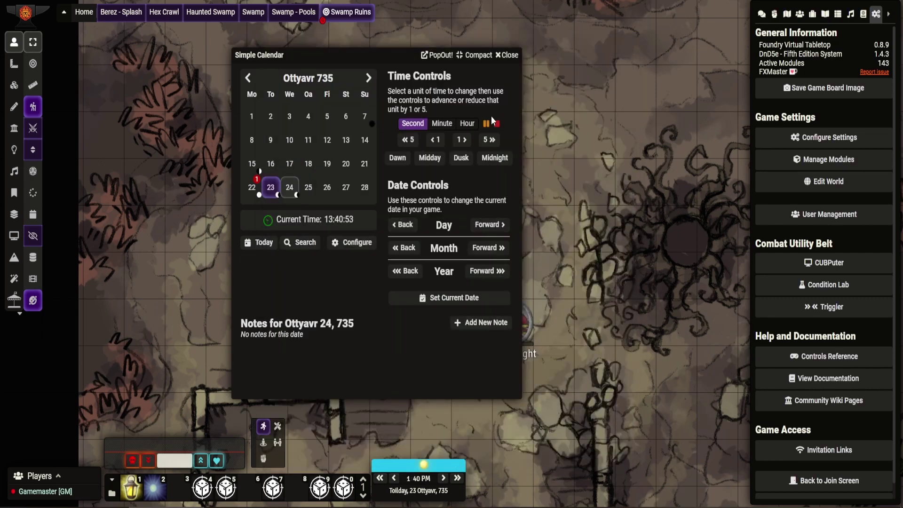
Show the chat log and close the calendar window to clear the map
left_click(762, 14)
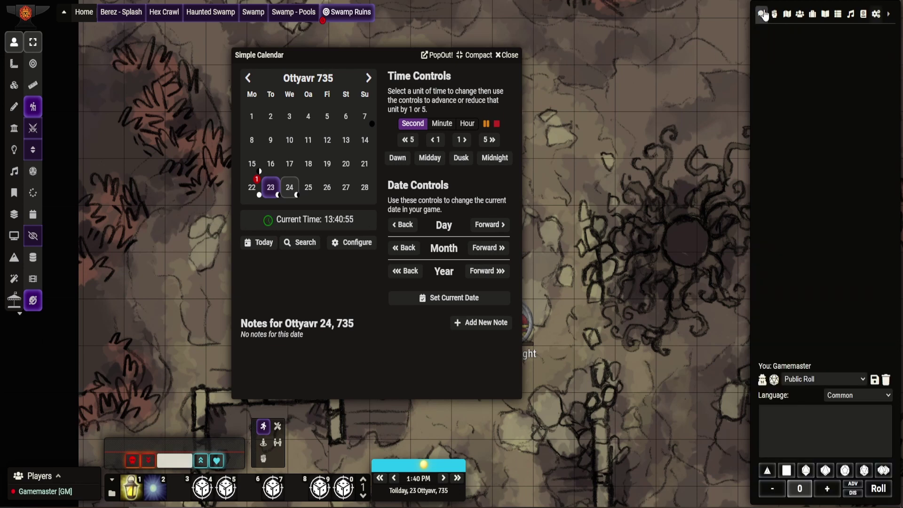
left_click(505, 56)
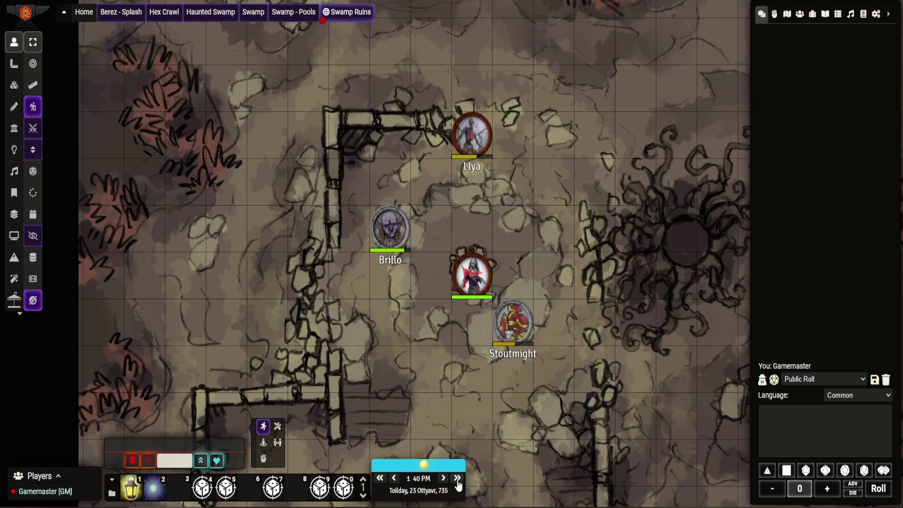